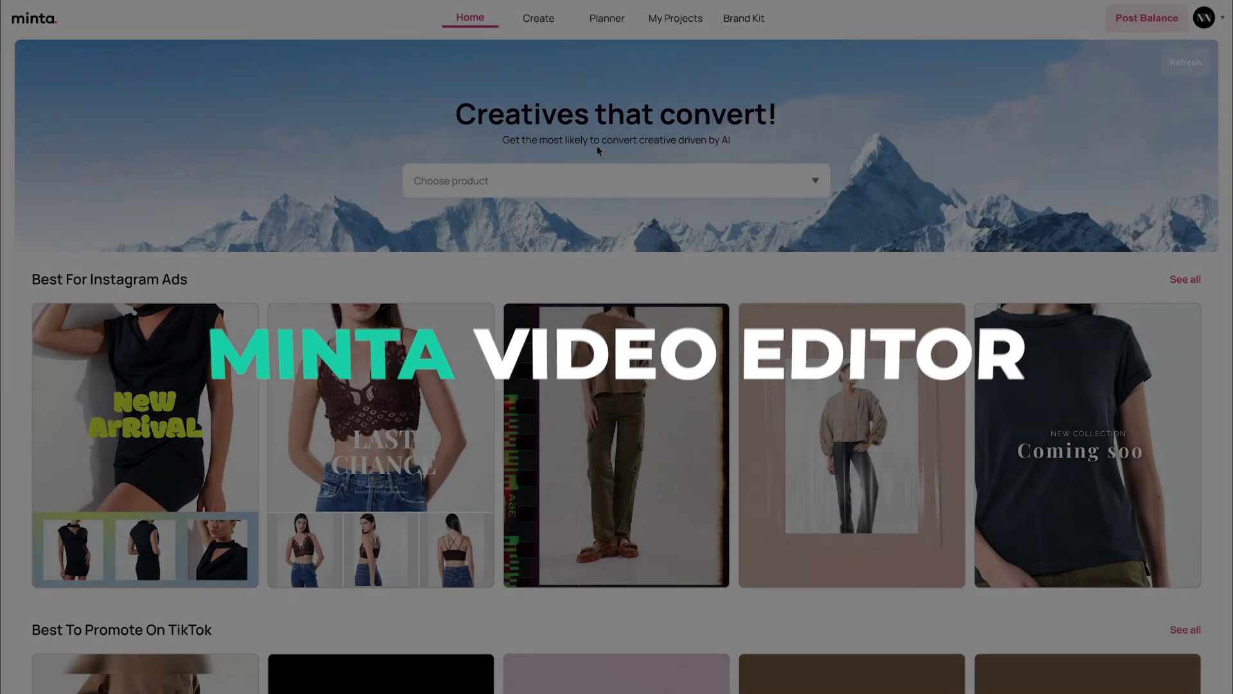
# Step: Go from the home page through Create to the My Projects folders page
pyautogui.moveTo(600, 503)
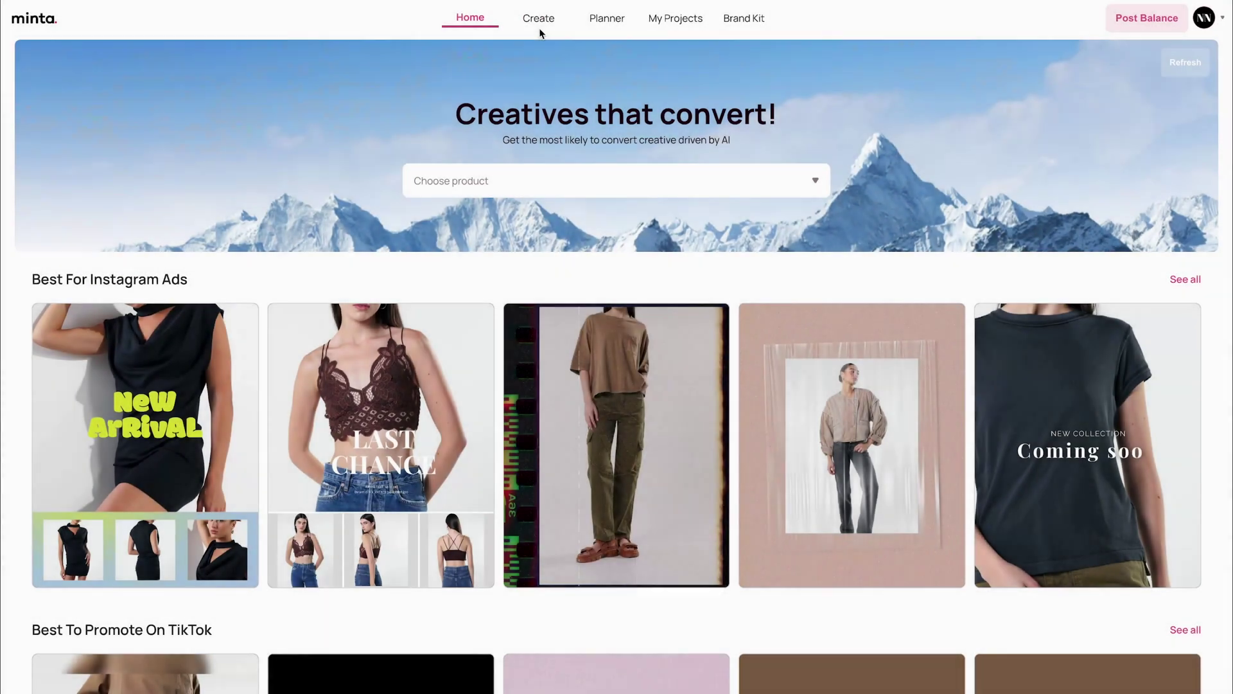
pyautogui.click(538, 20)
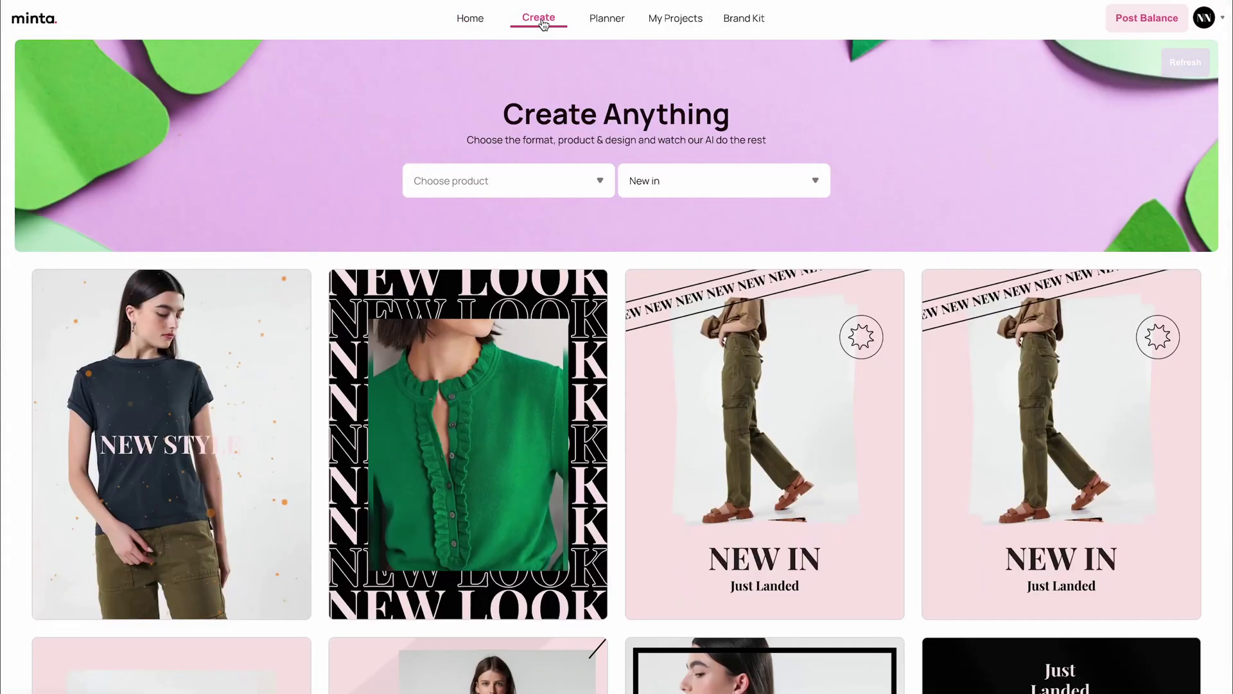
pyautogui.click(674, 26)
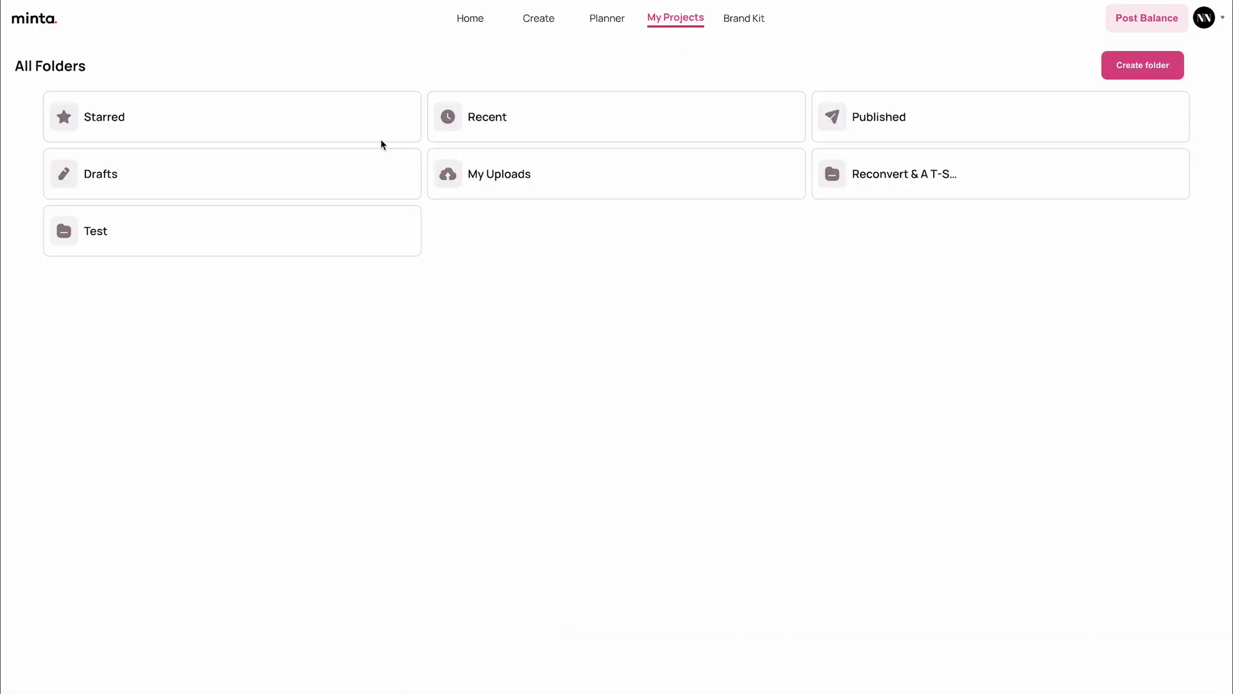
# Step: Open the Starred folder and preview the New Arrival portrait 4:5 project
pyautogui.click(306, 124)
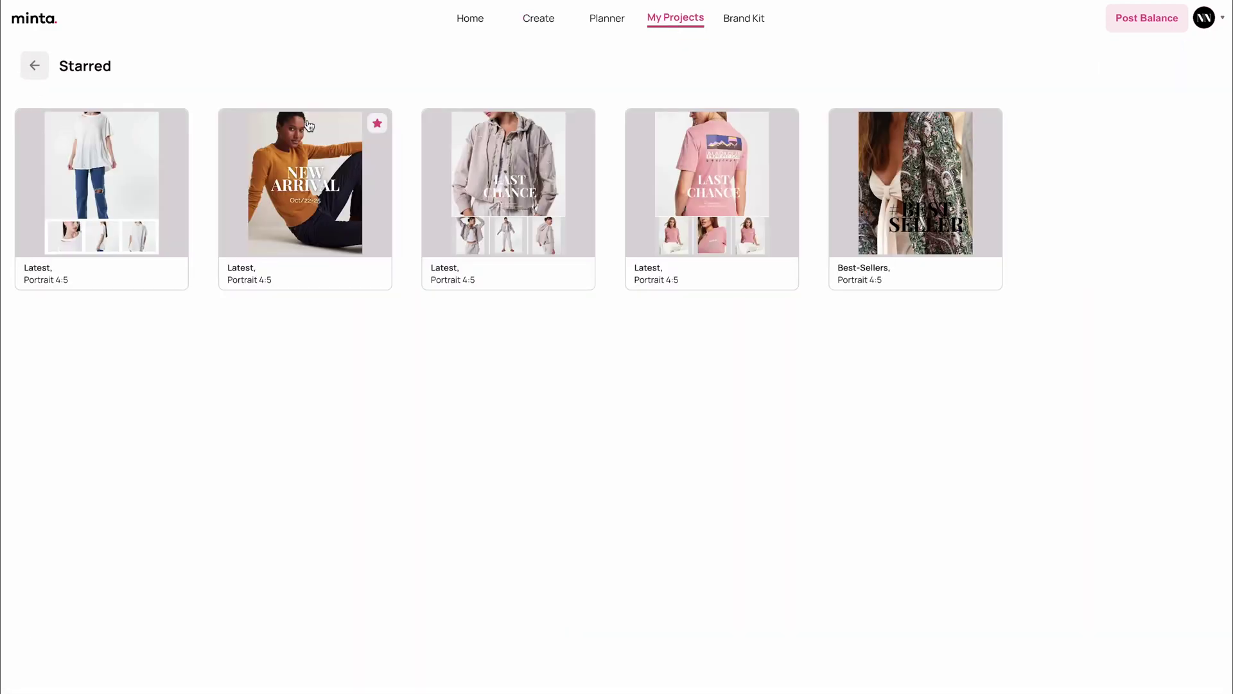
pyautogui.click(328, 214)
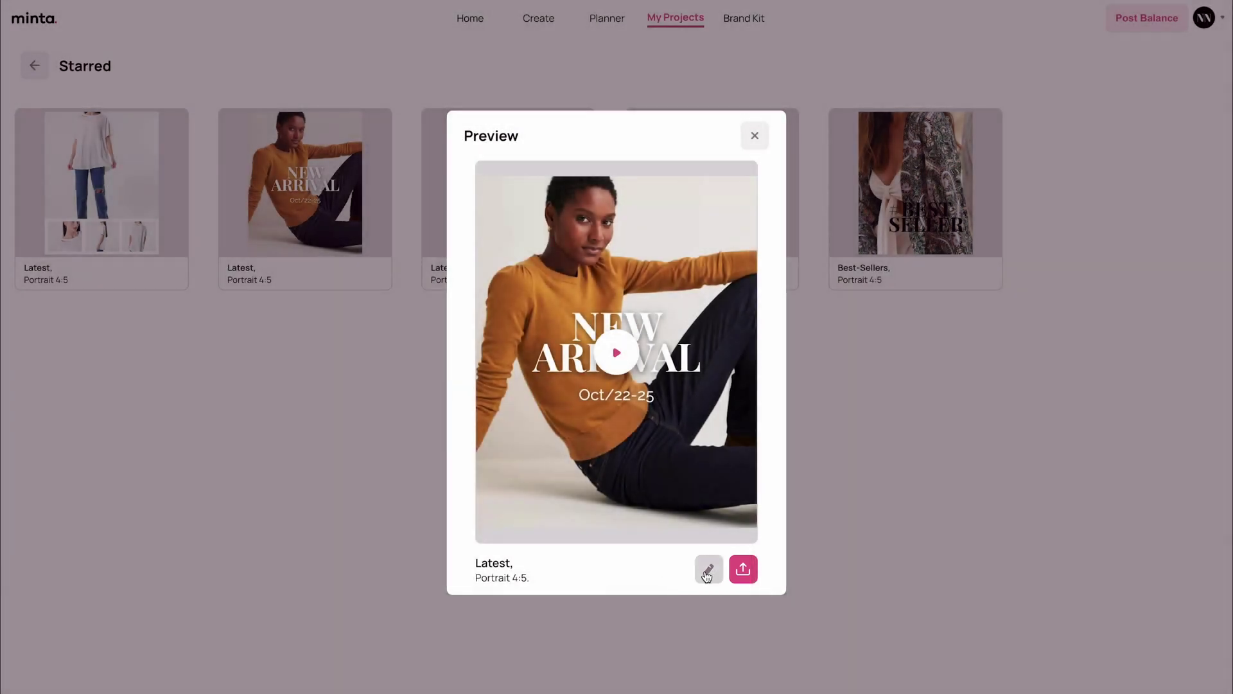
# Step: Open New Arrival in the editor and bring up the Share Your Video options
pyautogui.click(707, 572)
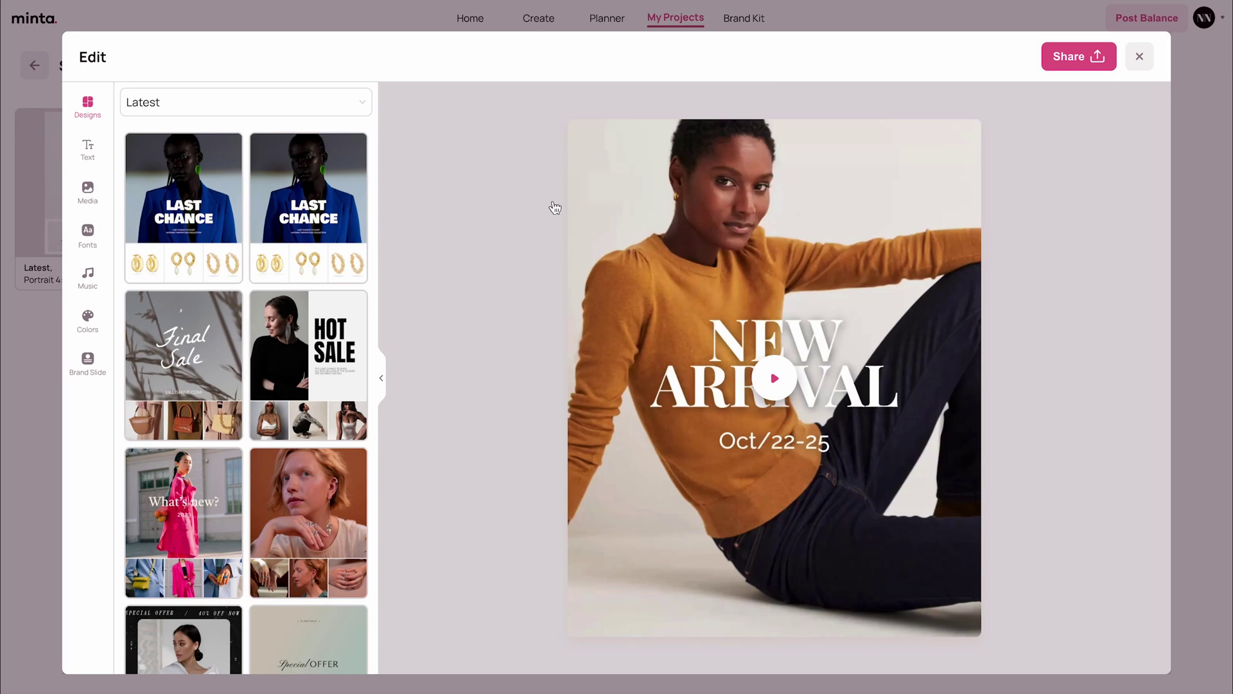
pyautogui.click(1071, 58)
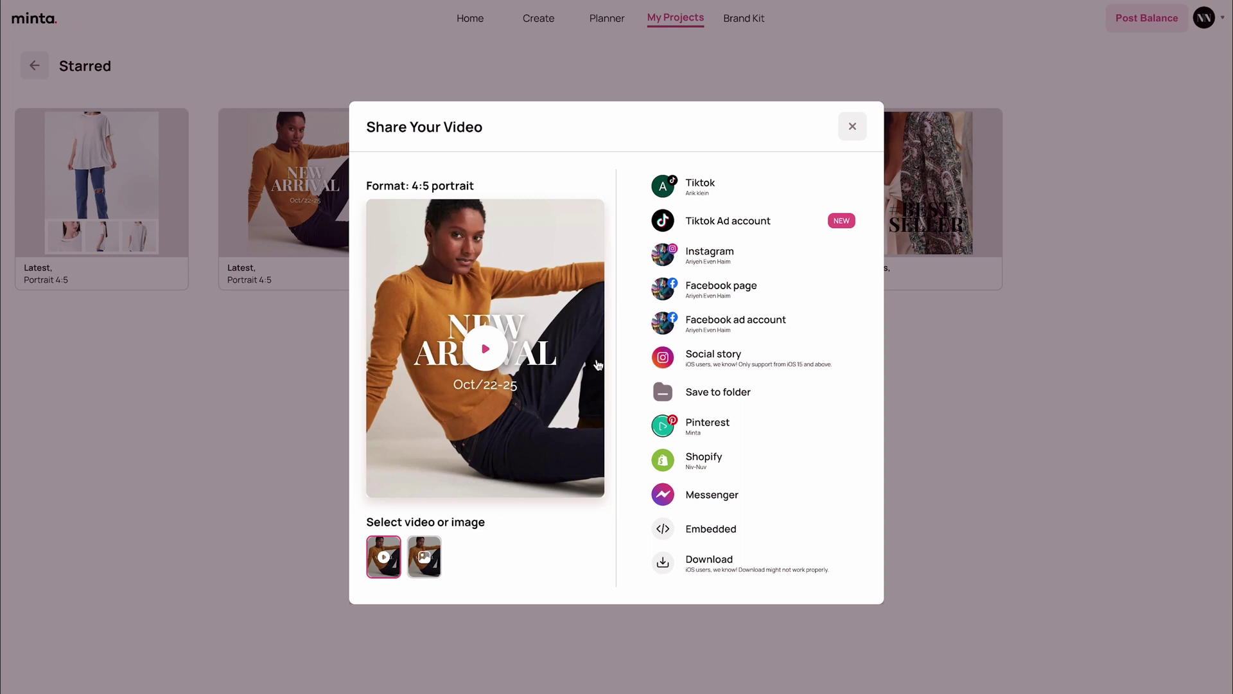
pyautogui.click(851, 127)
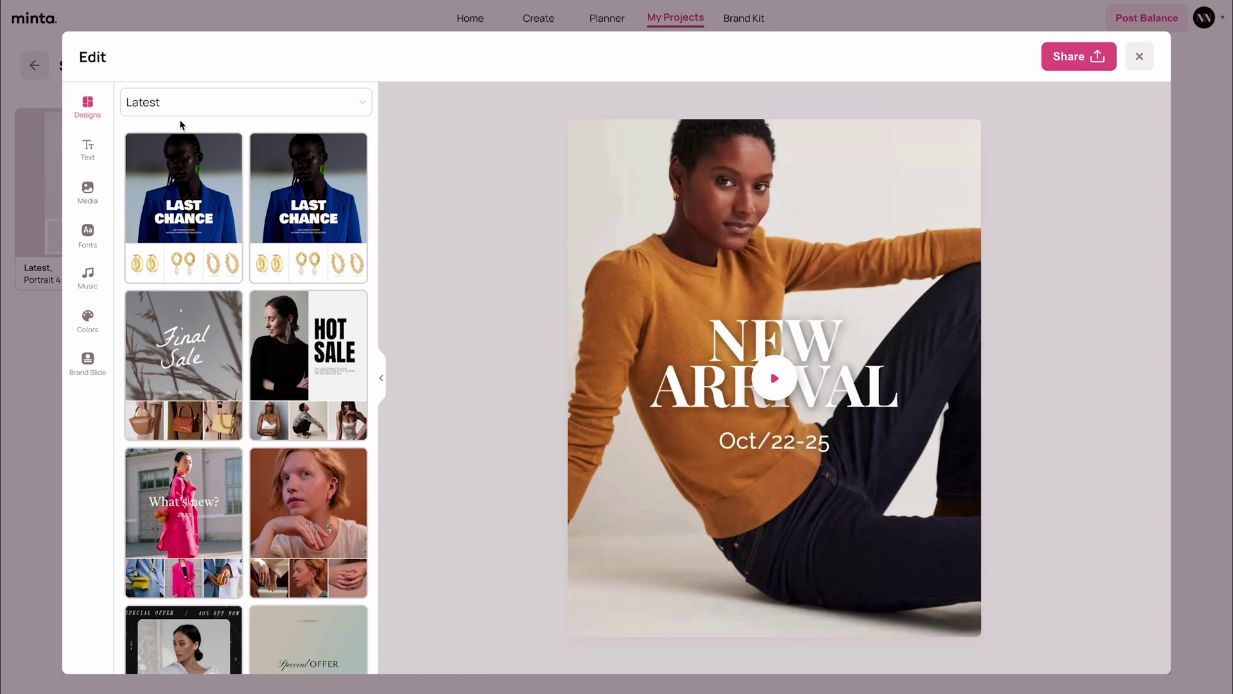
# Step: Switch the Designs panel from Latest to the New Collection use case
pyautogui.moveTo(306, 215)
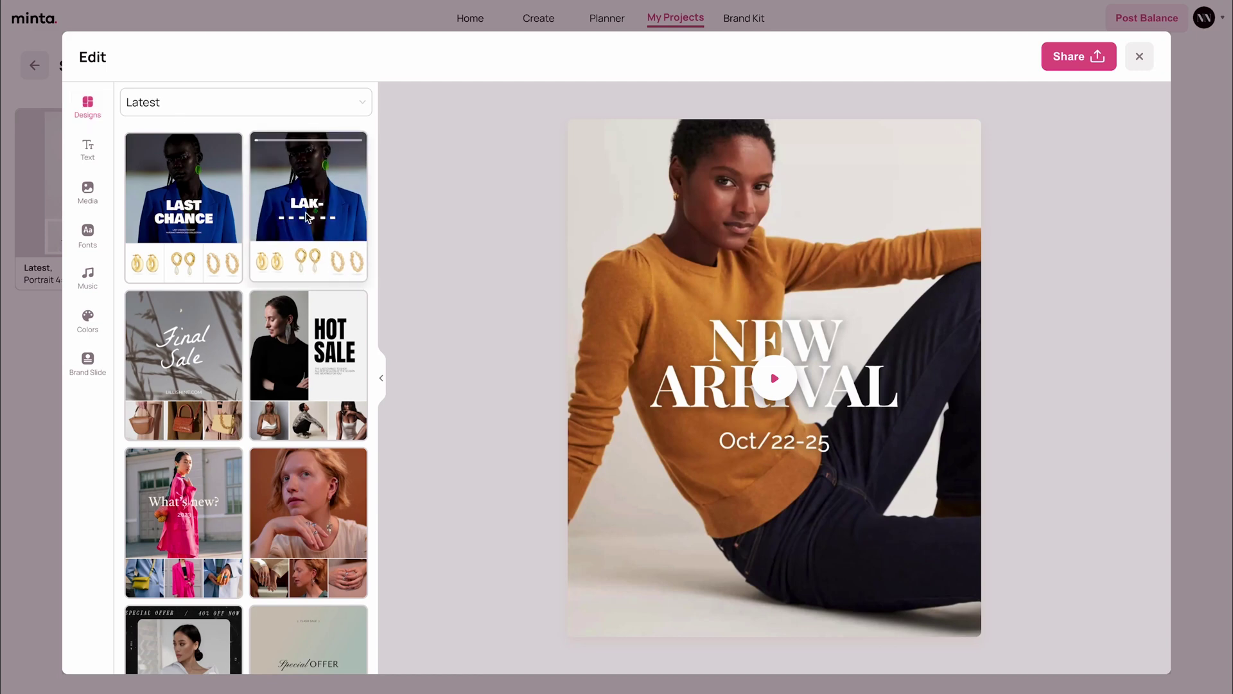
pyautogui.click(228, 110)
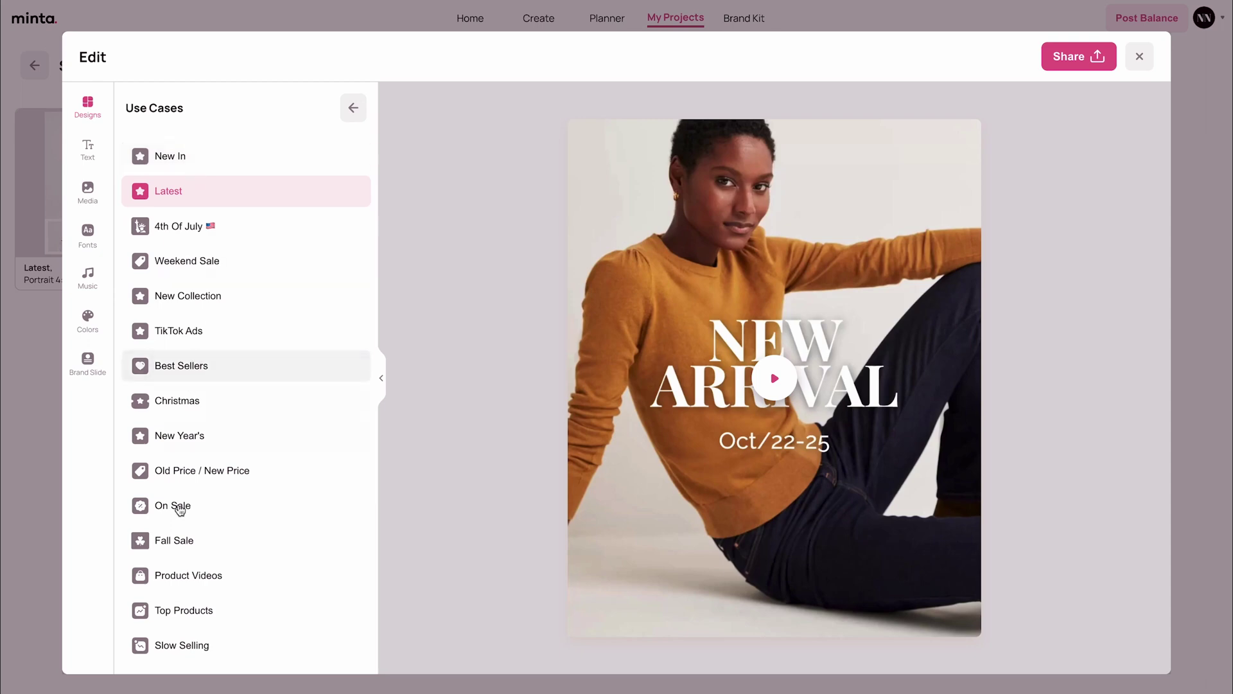
pyautogui.scroll(-1, 193, 584)
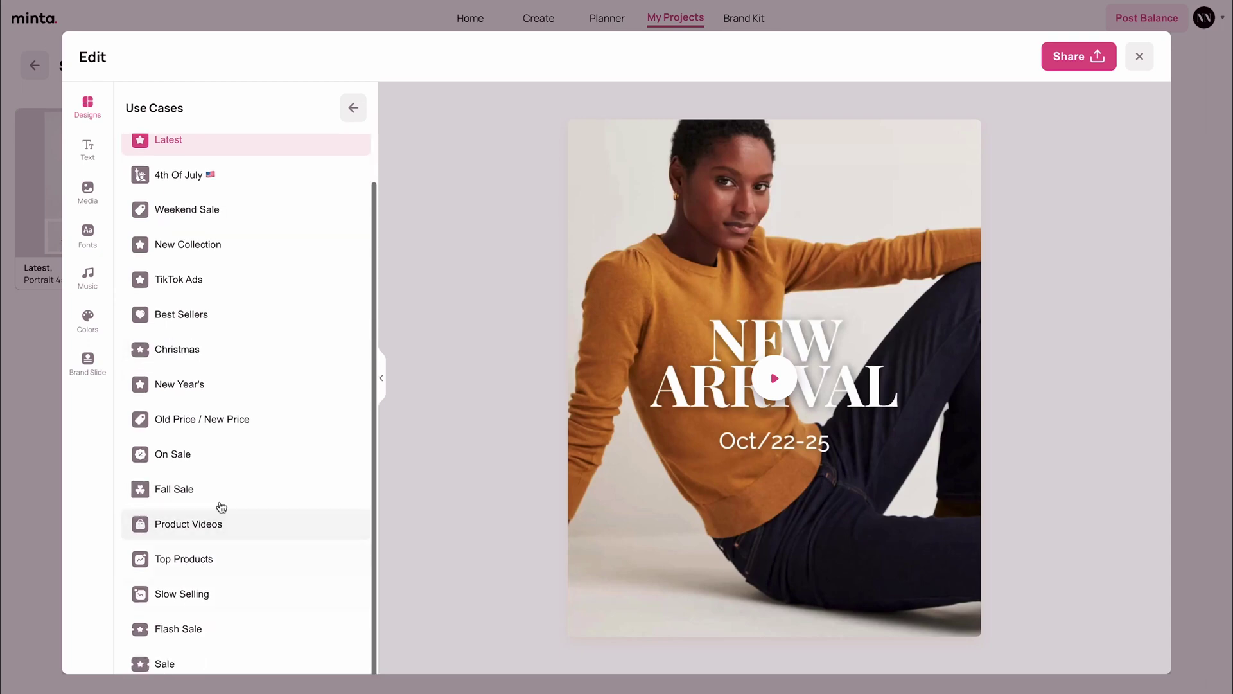
pyautogui.scroll(1, 254, 424)
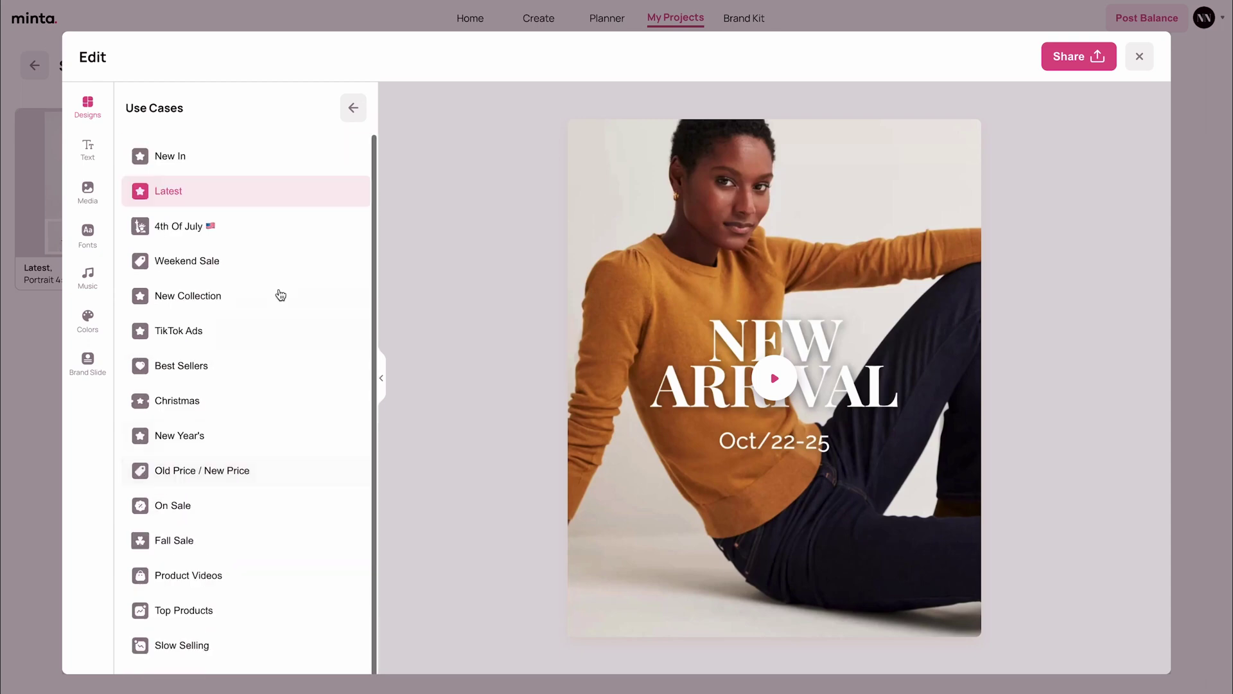
pyautogui.click(185, 296)
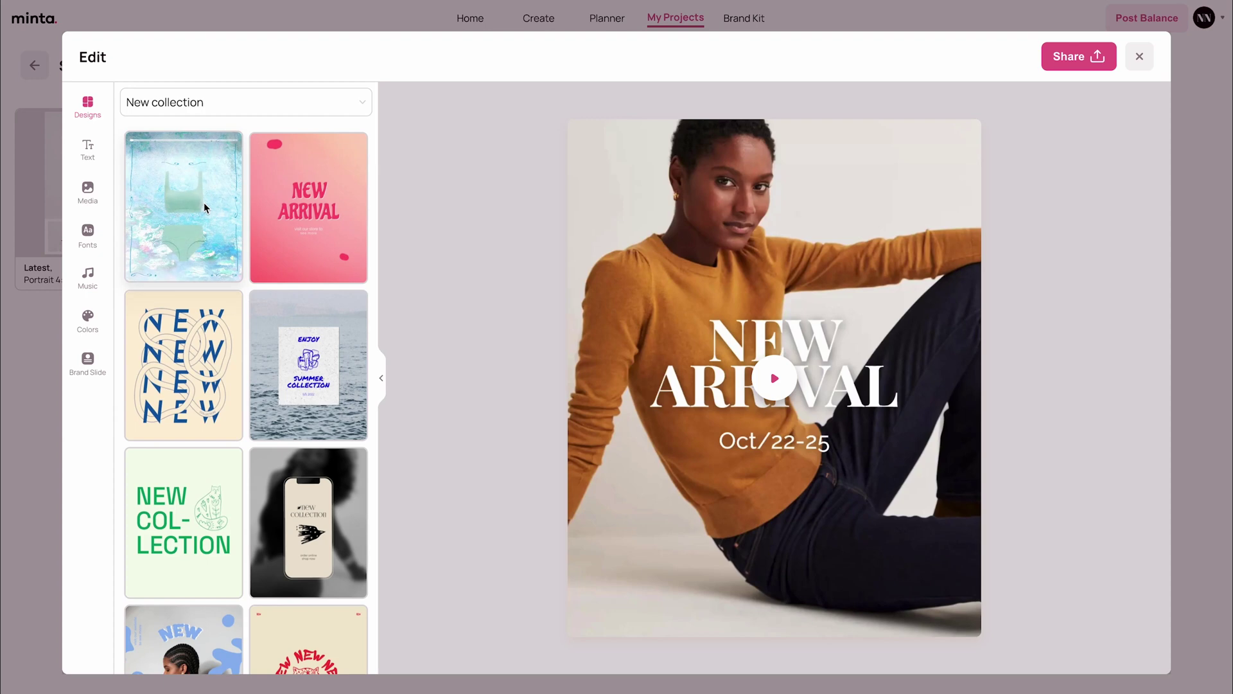
# Step: Try the NEW NEW and green NEW COLLECTION designs, then apply the pink NEW ARRIVAL template
pyautogui.click(184, 347)
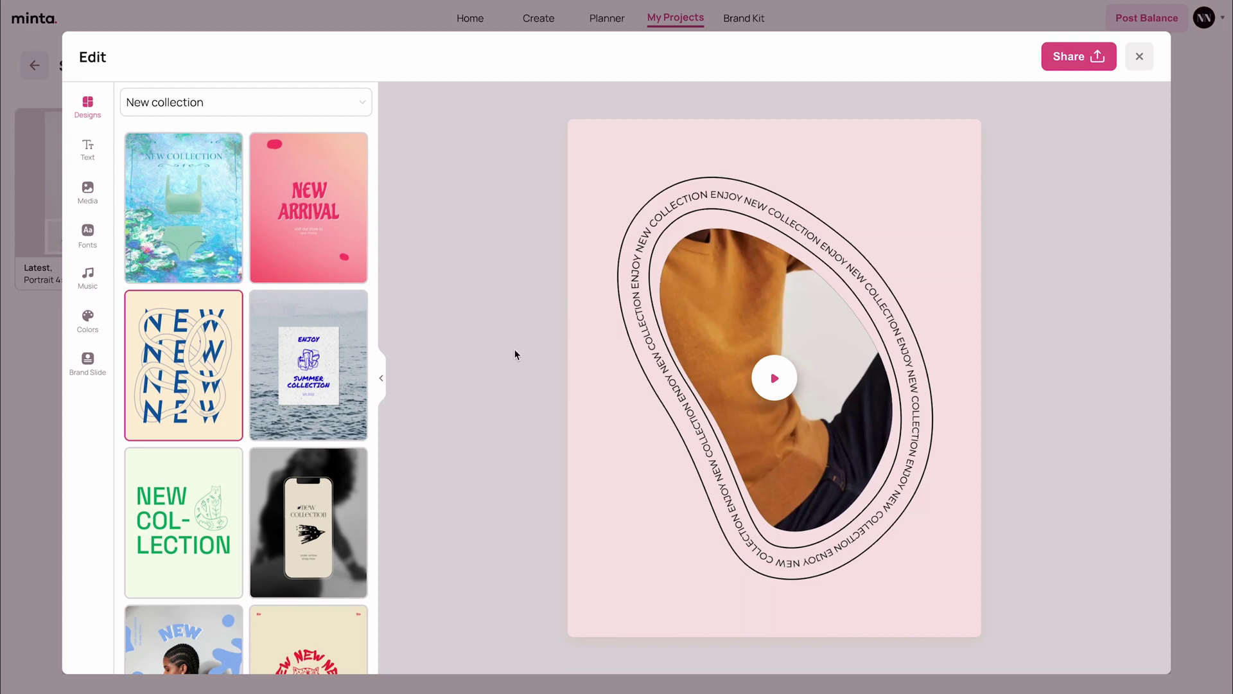
pyautogui.press('Down')
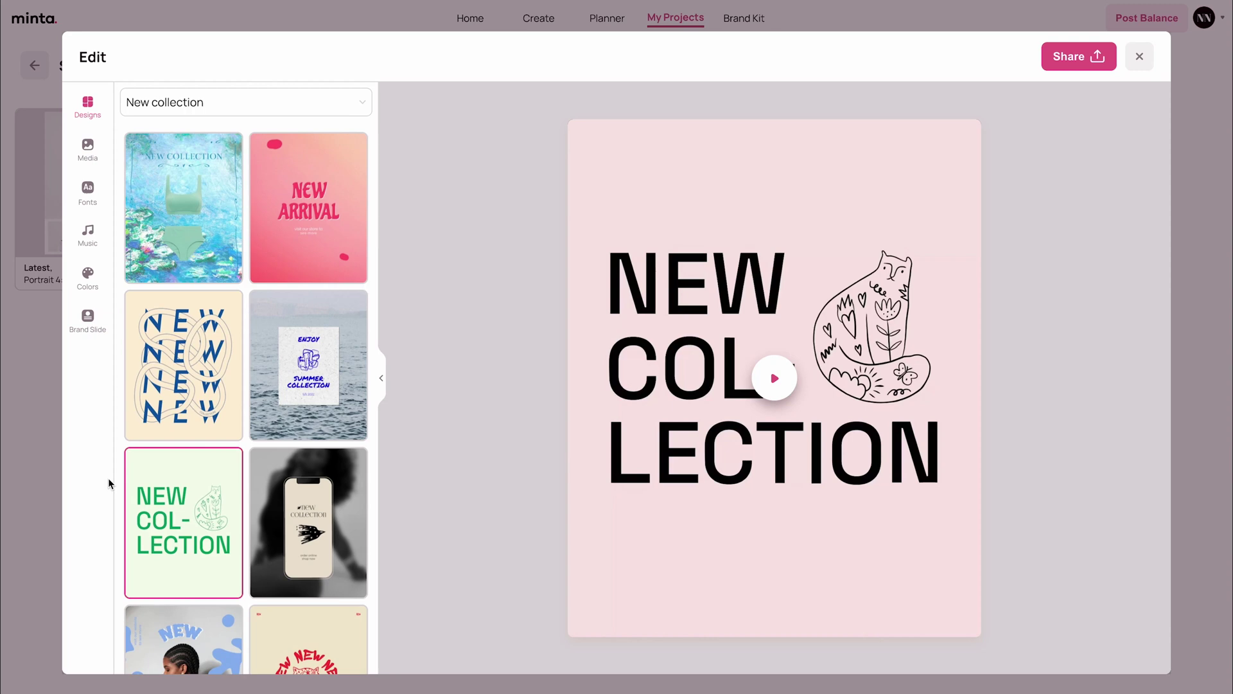
pyautogui.click(316, 227)
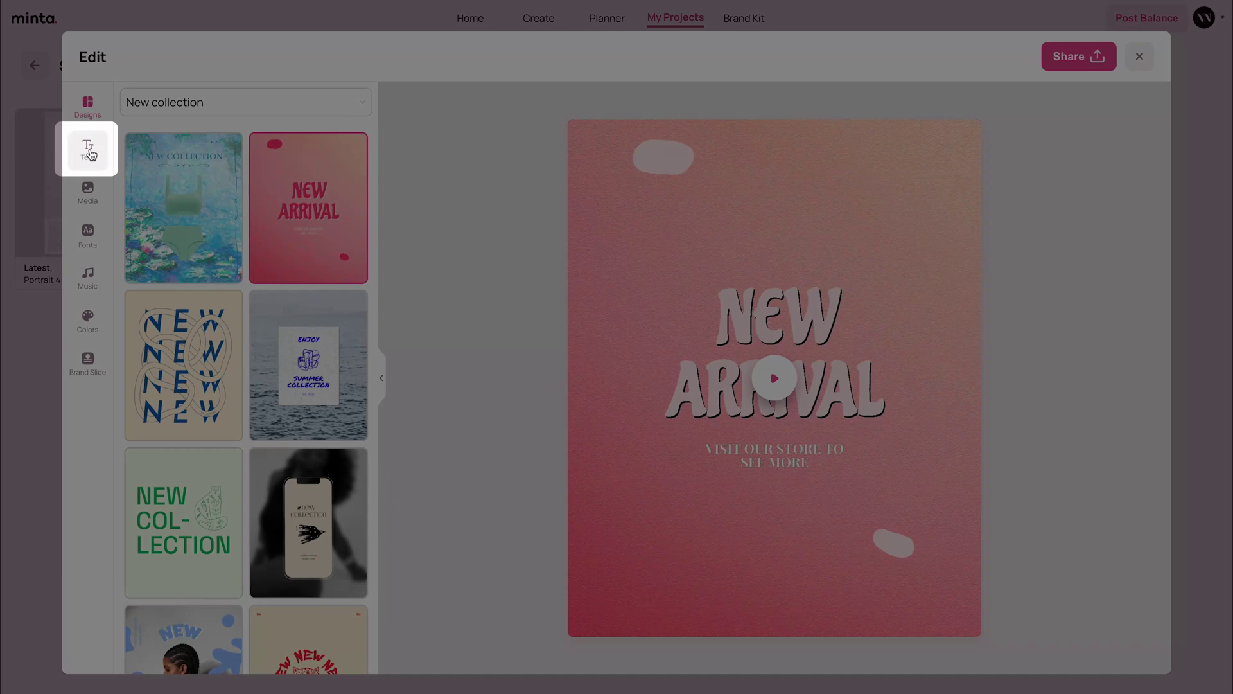
pyautogui.click(91, 154)
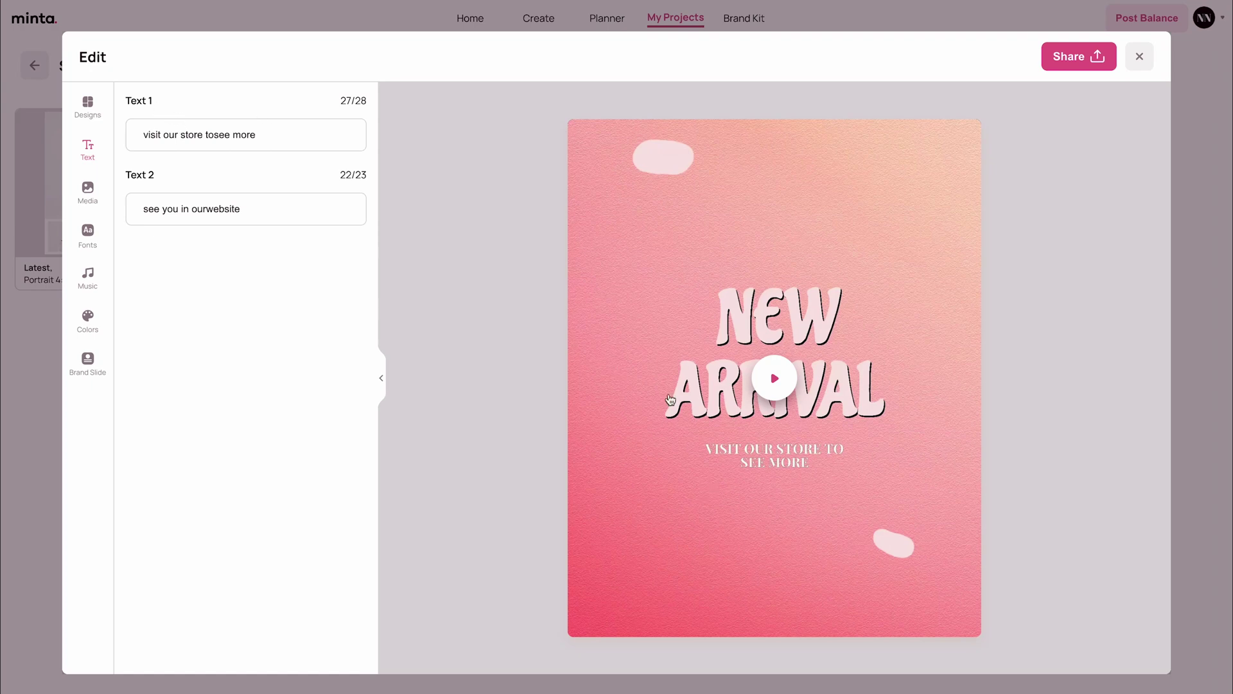
# Step: Replace Text 1 with 'Visit the store' and Text 2 with 'Shop now'
pyautogui.tripleClick(296, 135)
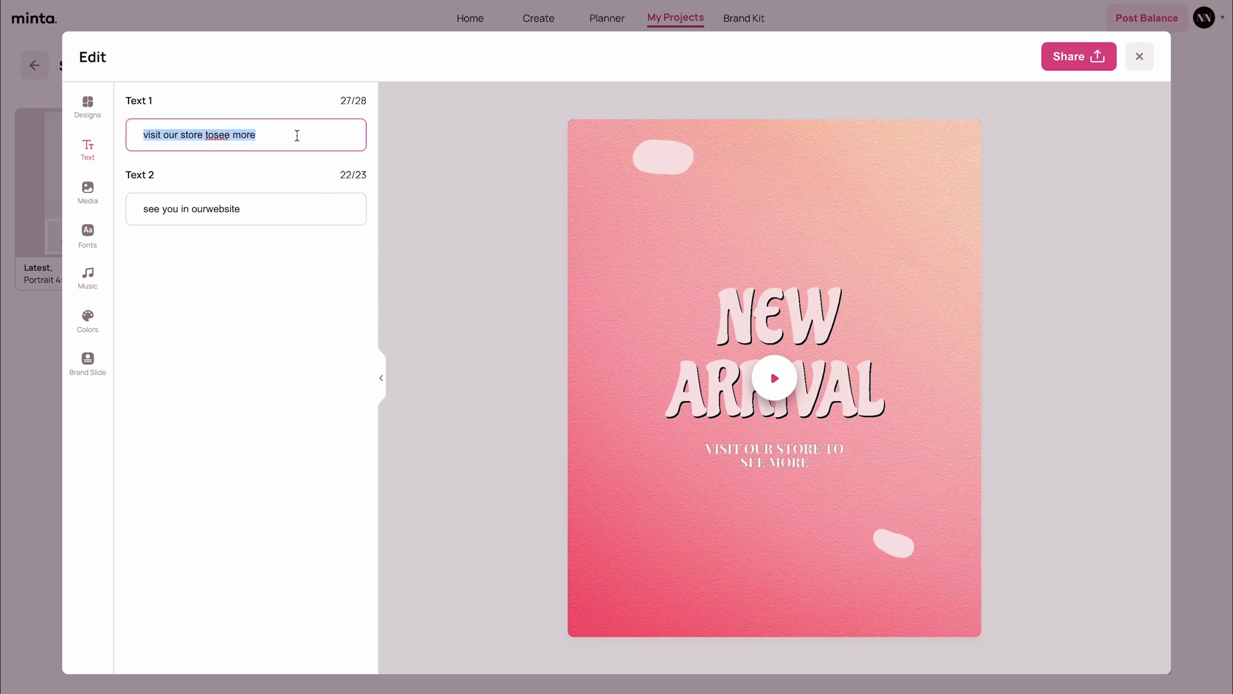
pyautogui.write('Visit the store')
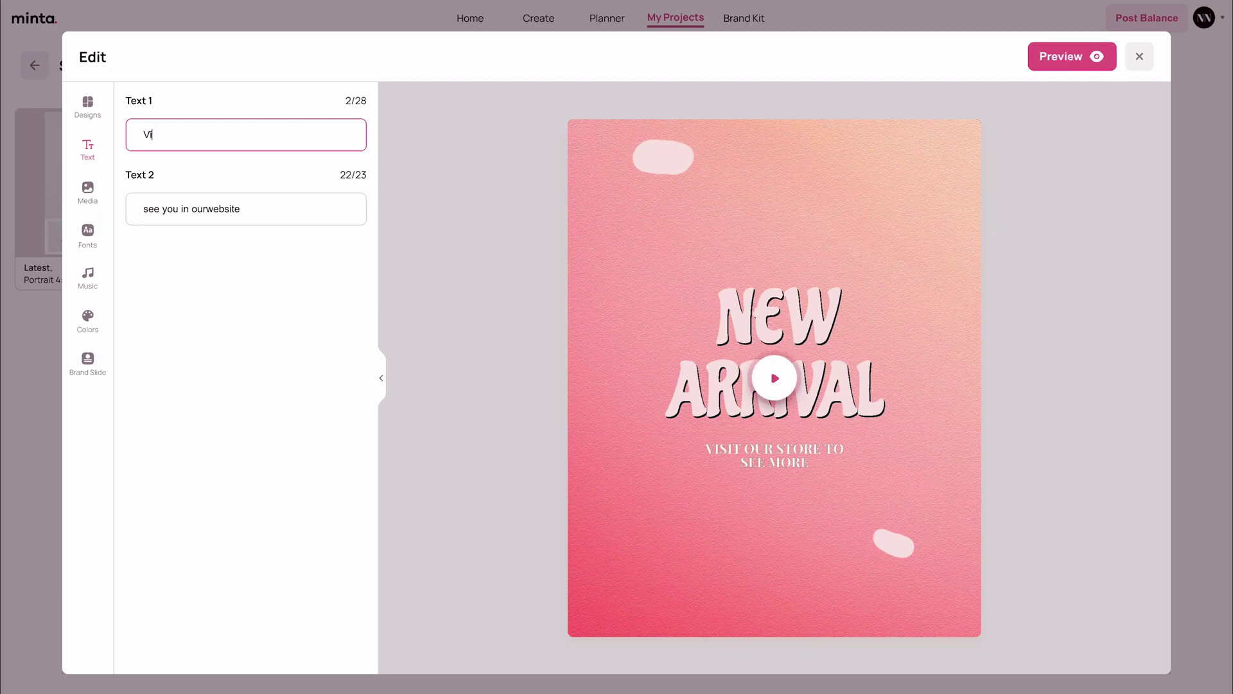
pyautogui.tripleClick(255, 203)
pyautogui.write('Shop now')
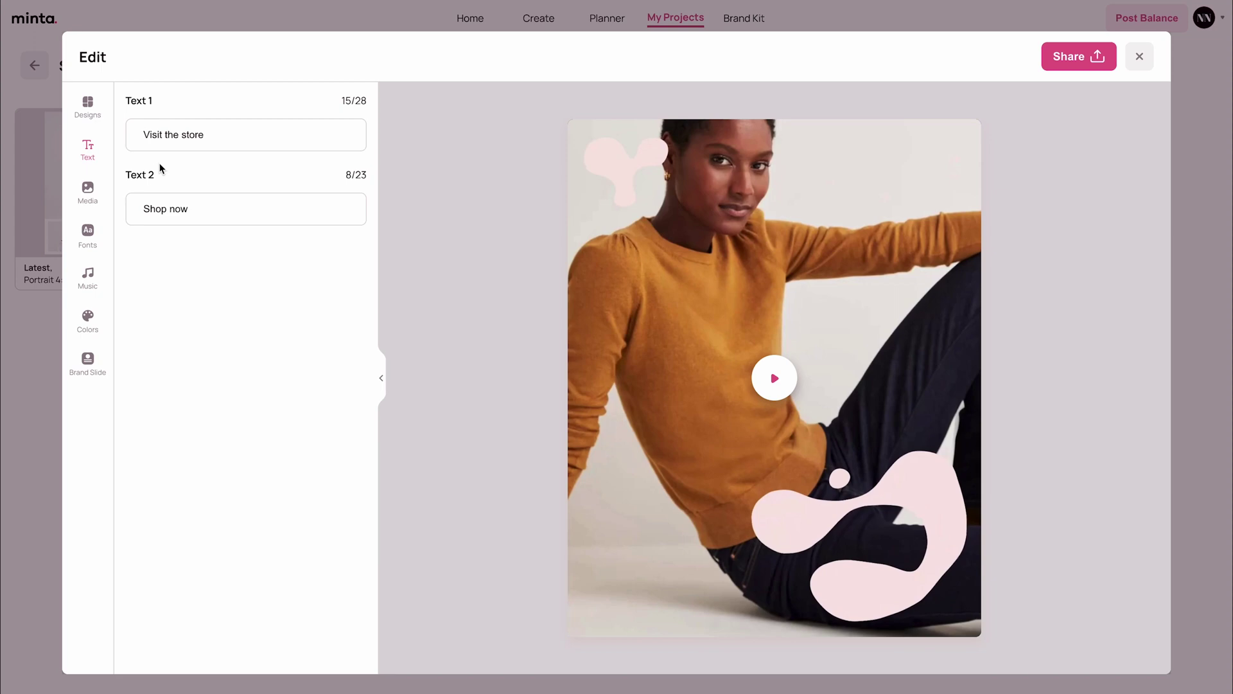
pyautogui.click(90, 194)
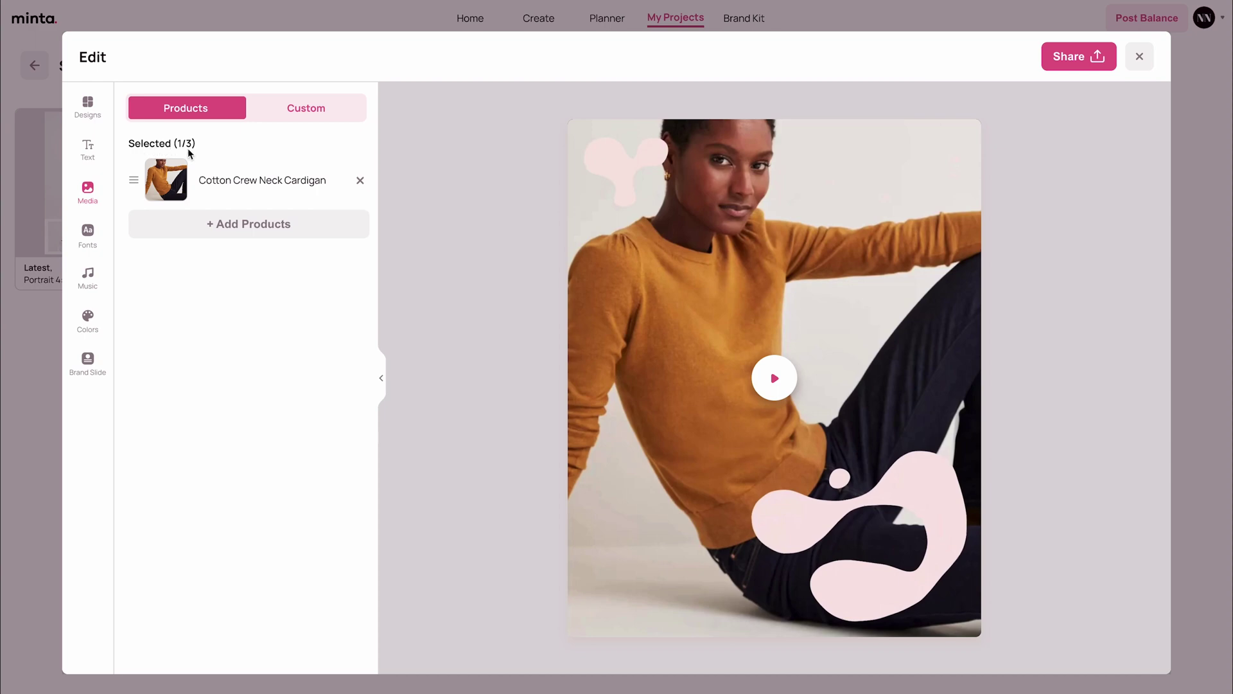
# Step: Add Relaxed Printed V-neck Jumper first and Button Front Merino Jumper third, then refresh the preview
pyautogui.click(245, 232)
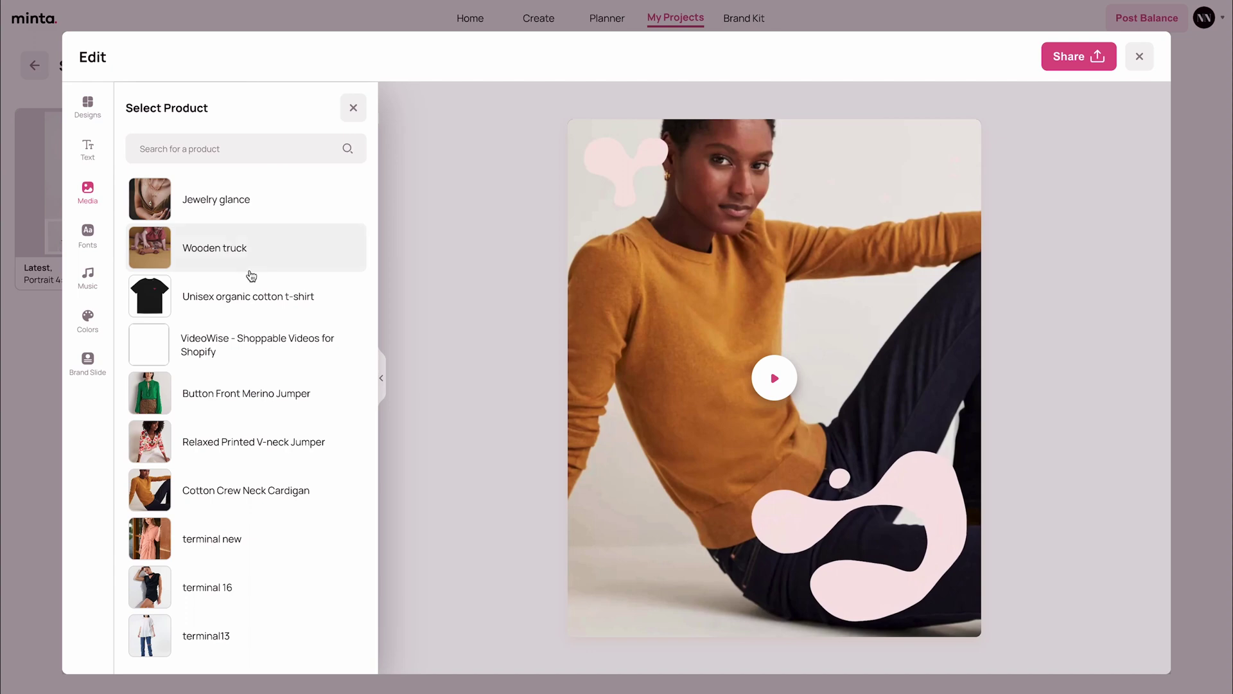
pyautogui.click(184, 434)
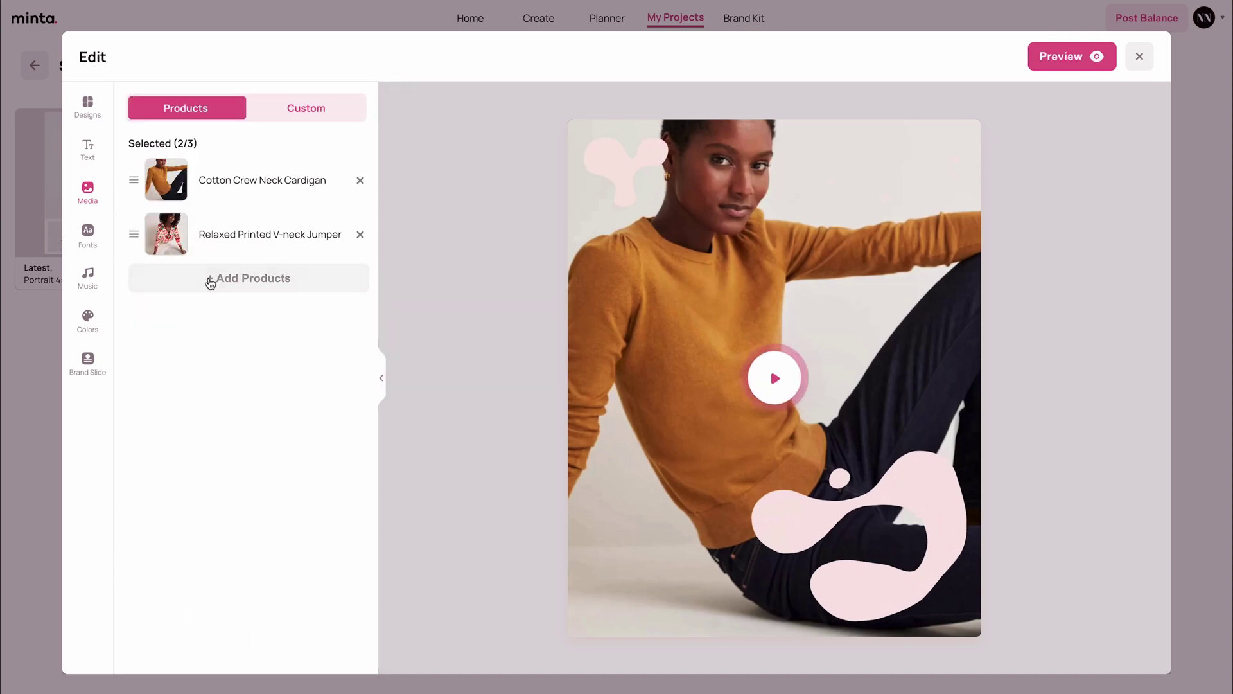
pyautogui.click(208, 277)
pyautogui.click(196, 389)
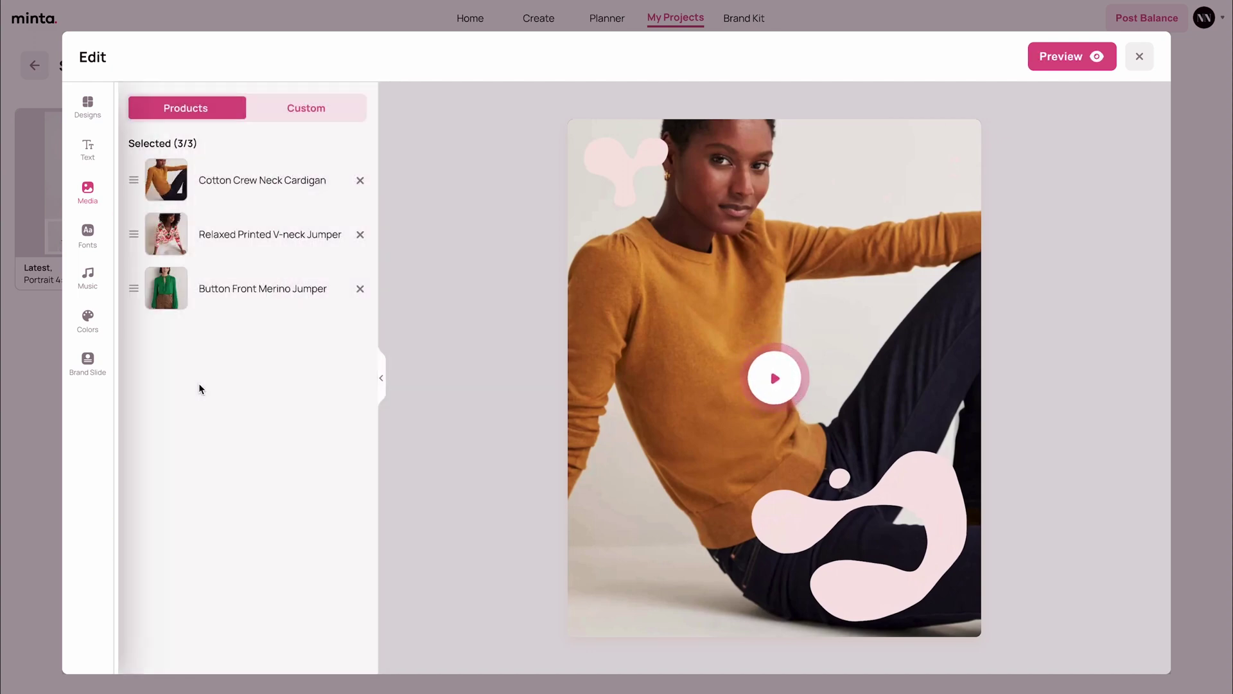
pyautogui.moveTo(134, 233); pyautogui.dragTo(133, 180)
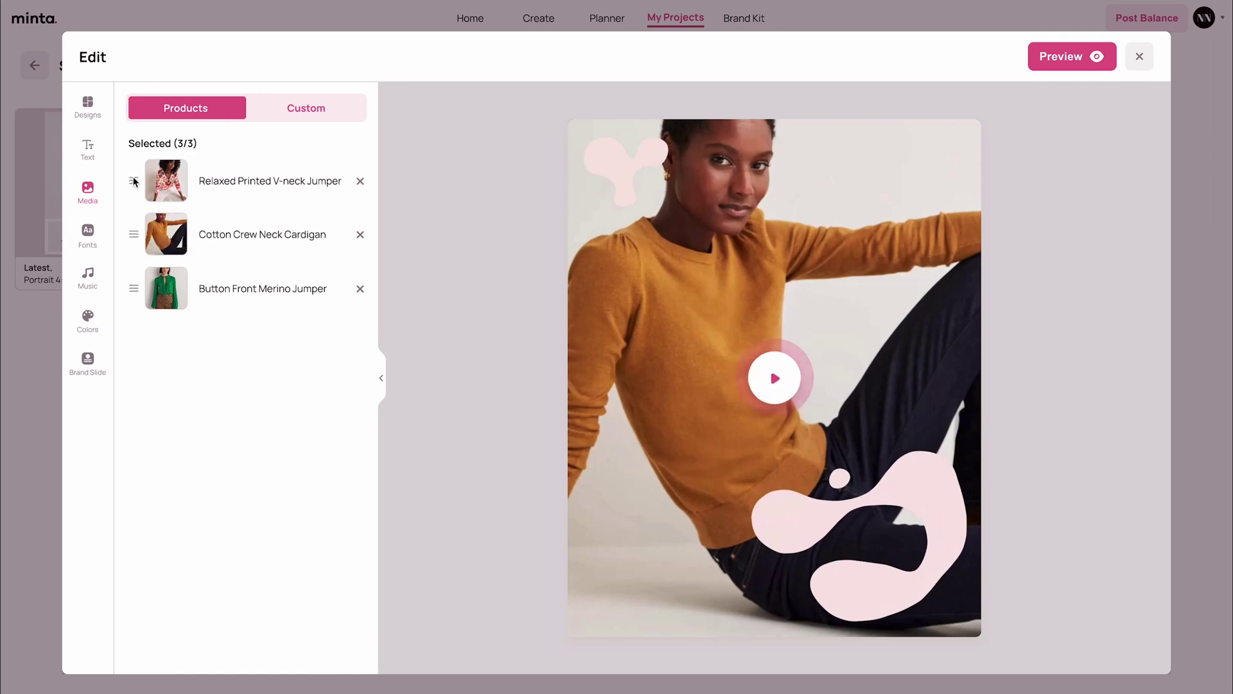
pyautogui.click(1049, 60)
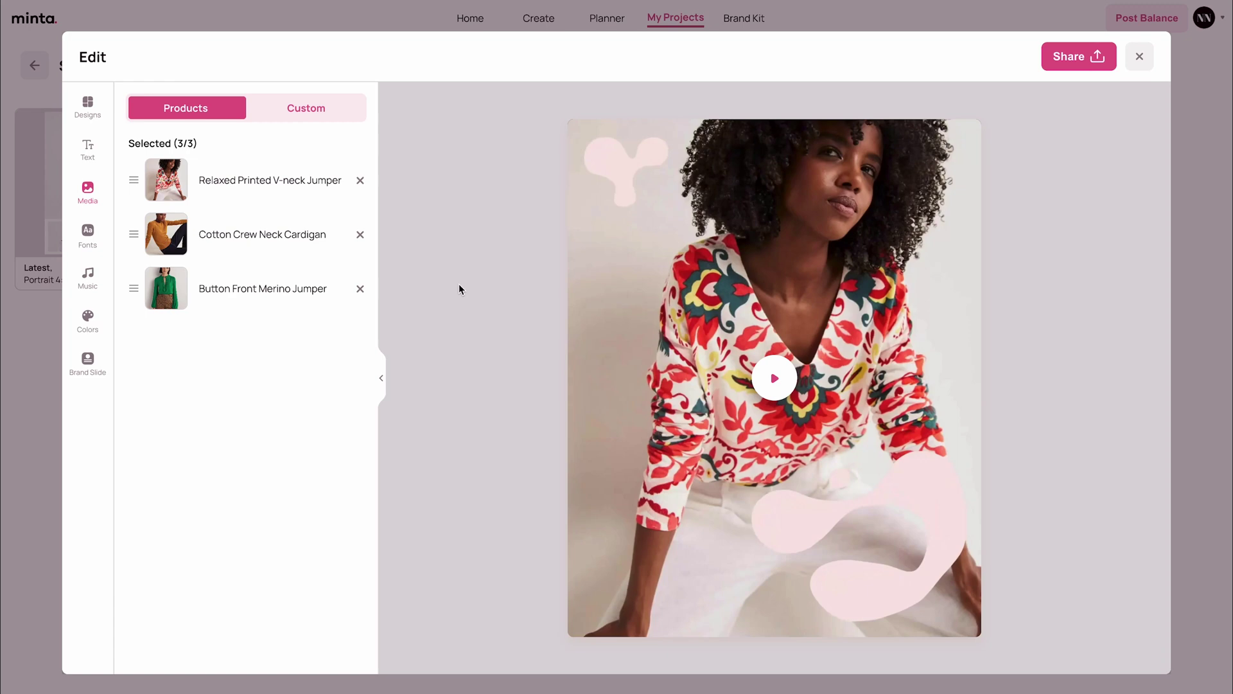
# Step: Browse Uploads and Patterns for the first photo without changing it, then pick the pink background to replace
pyautogui.click(304, 116)
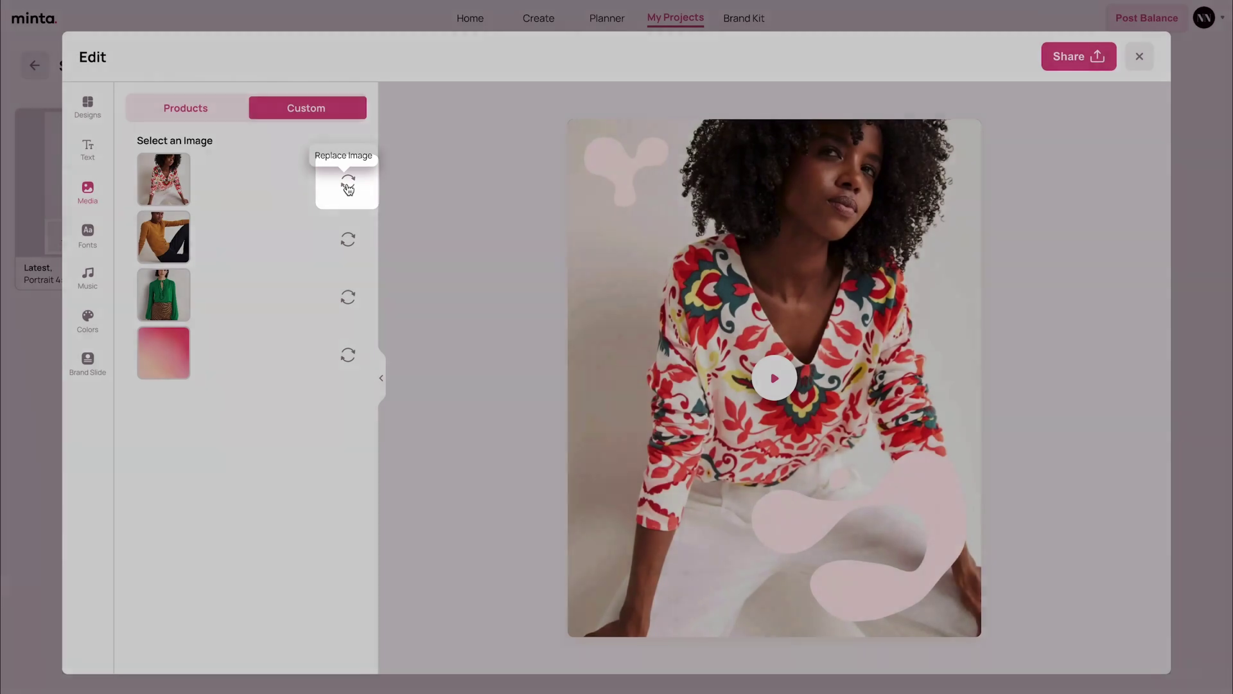
pyautogui.click(347, 185)
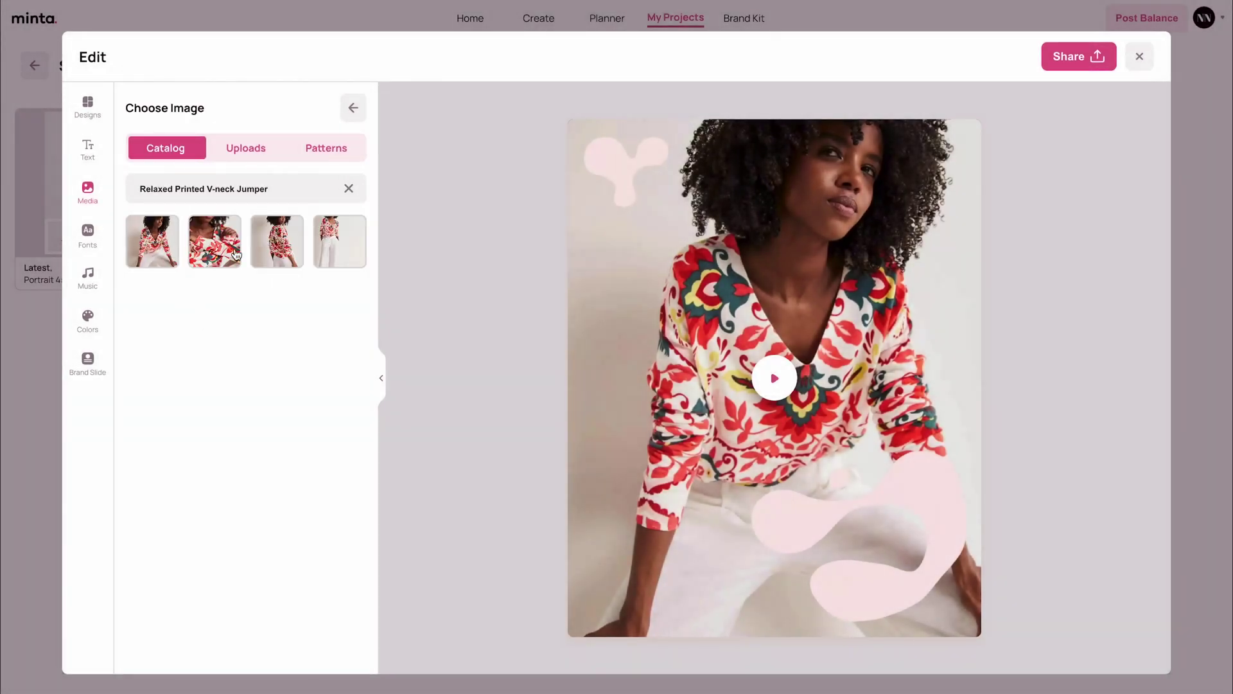
pyautogui.click(246, 147)
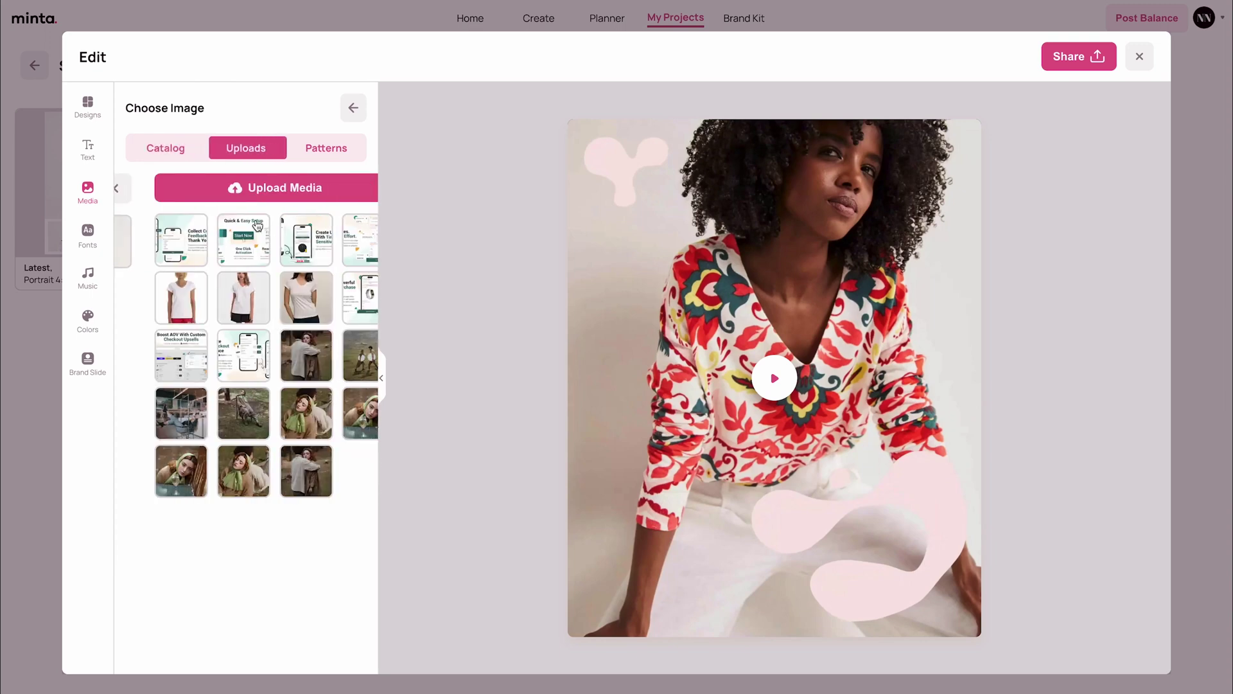
pyautogui.click(247, 150)
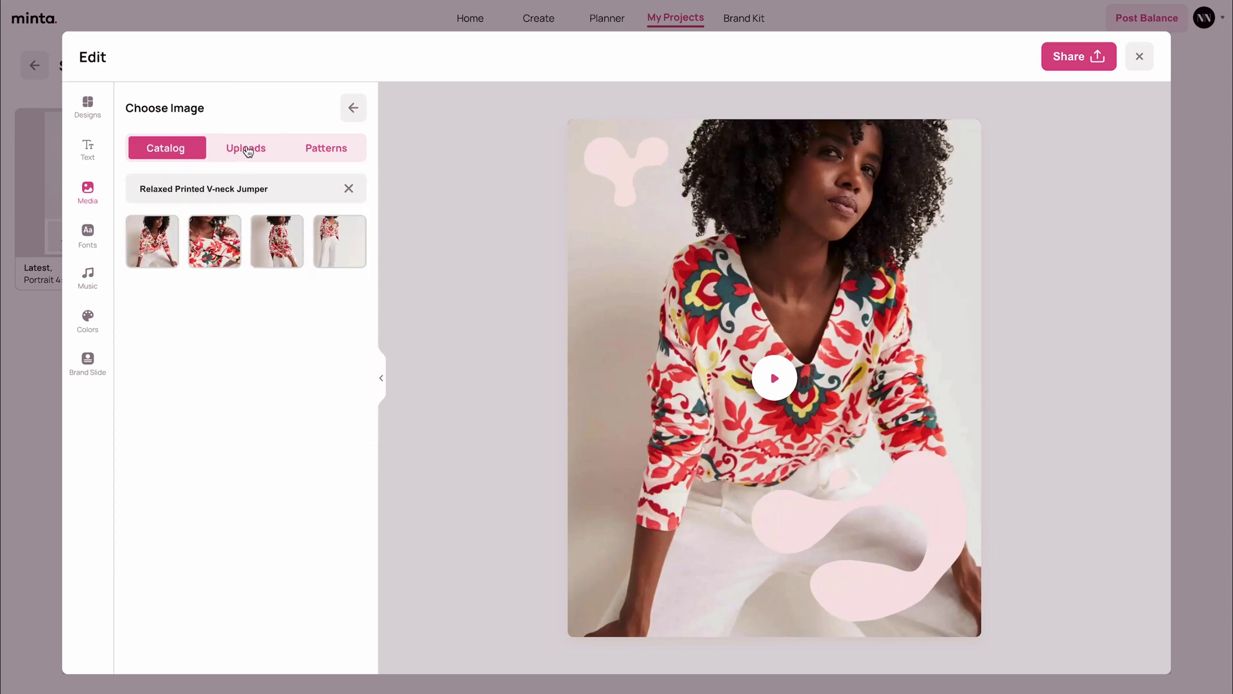
pyautogui.click(248, 149)
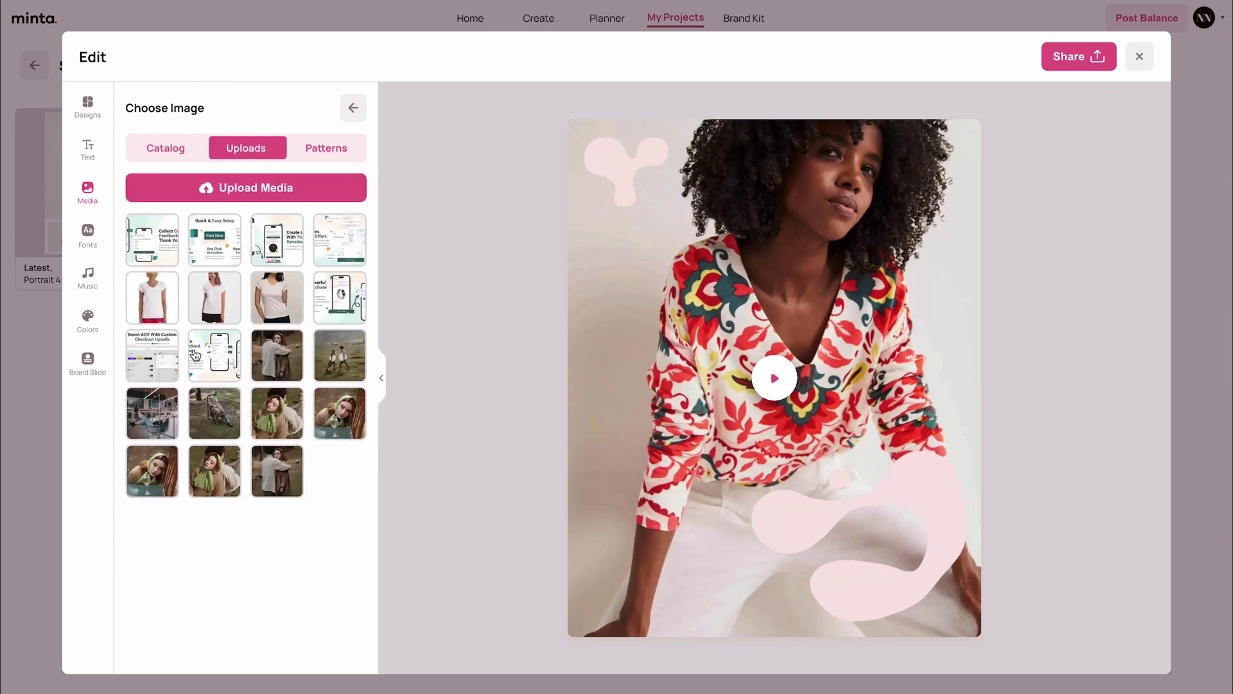
pyautogui.click(324, 154)
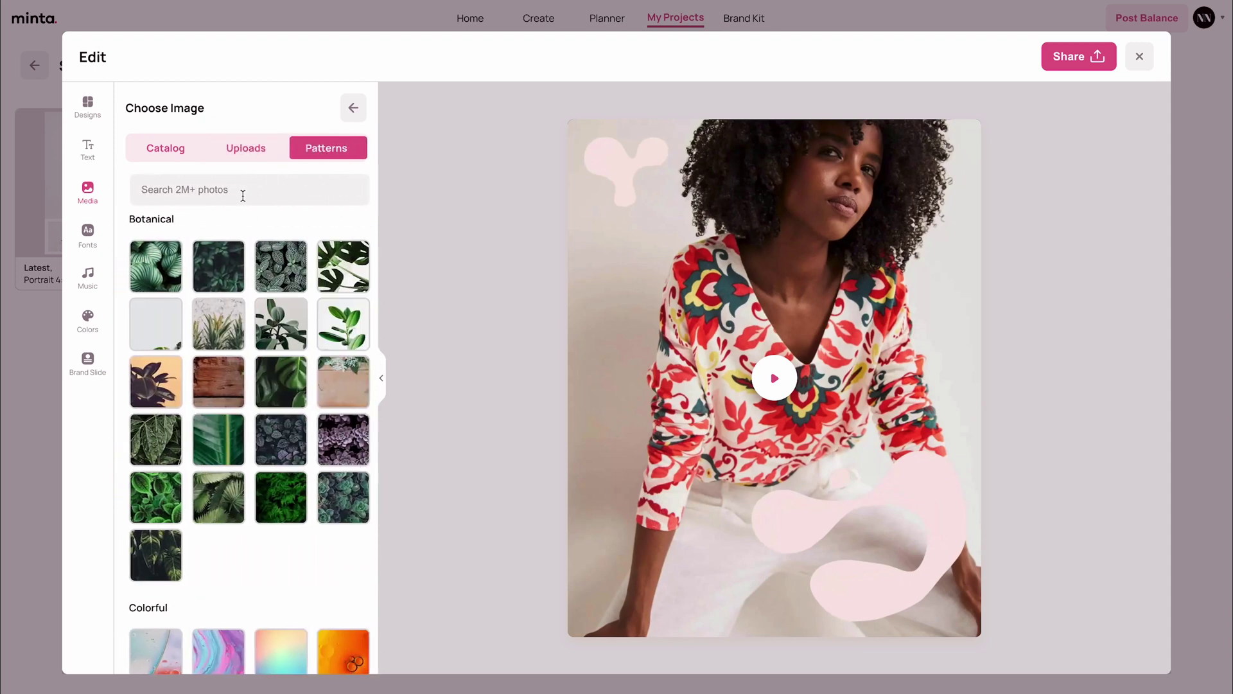
pyautogui.click(168, 150)
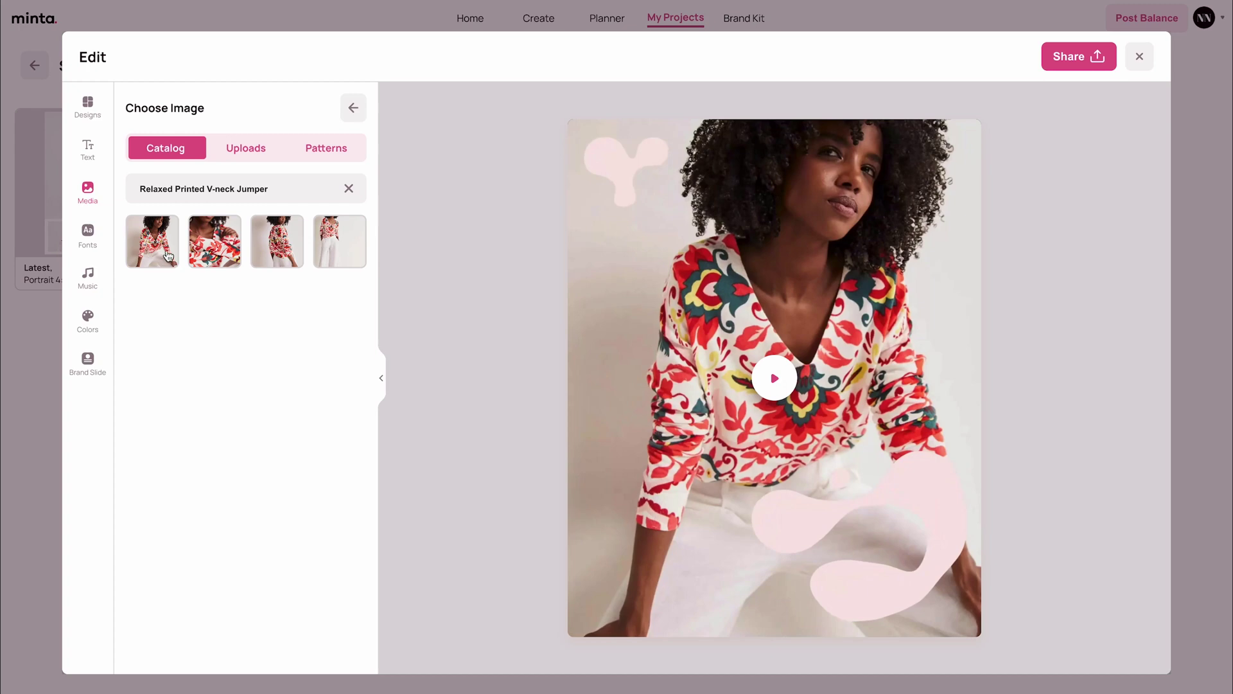
pyautogui.click(354, 109)
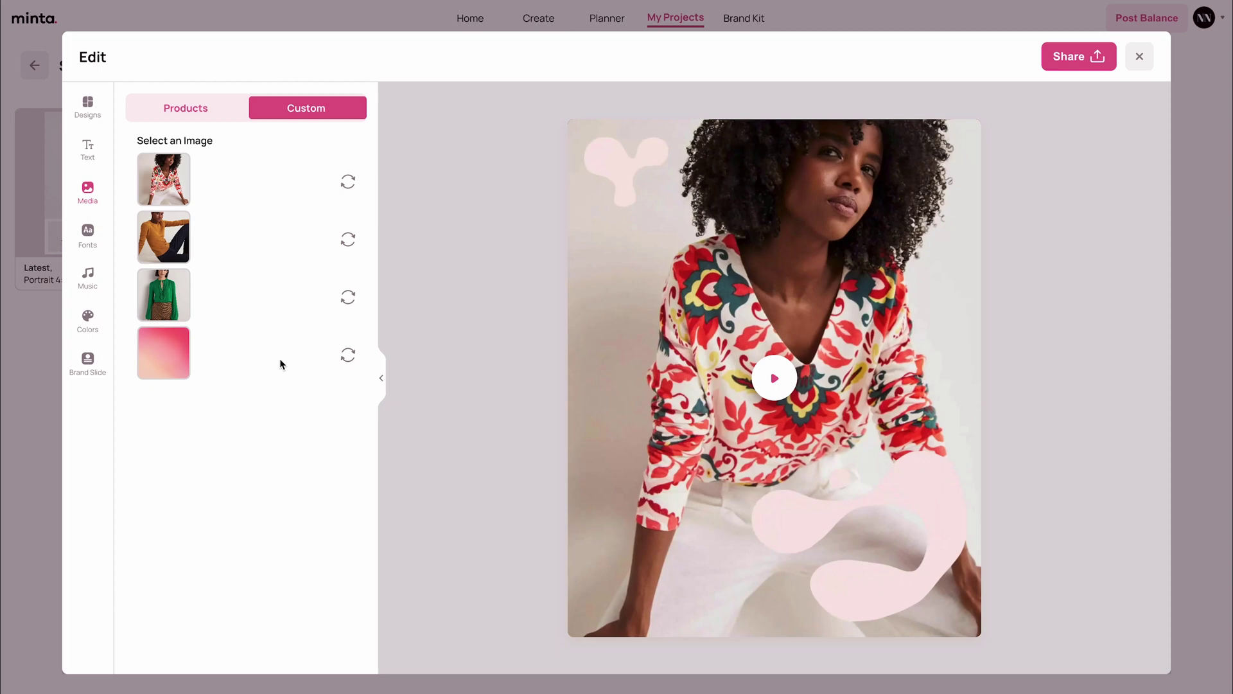
pyautogui.click(347, 355)
# Step: Set the background to the purple succulent pattern and play the refreshed preview
pyautogui.click(320, 161)
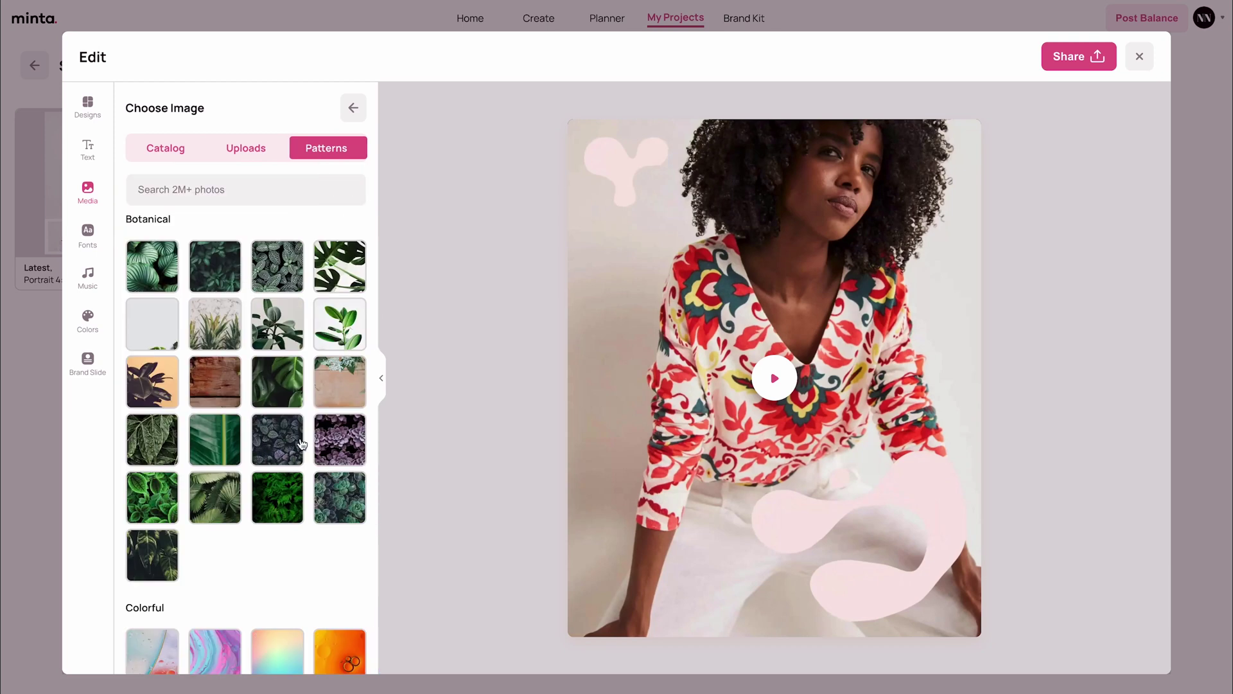
pyautogui.click(339, 440)
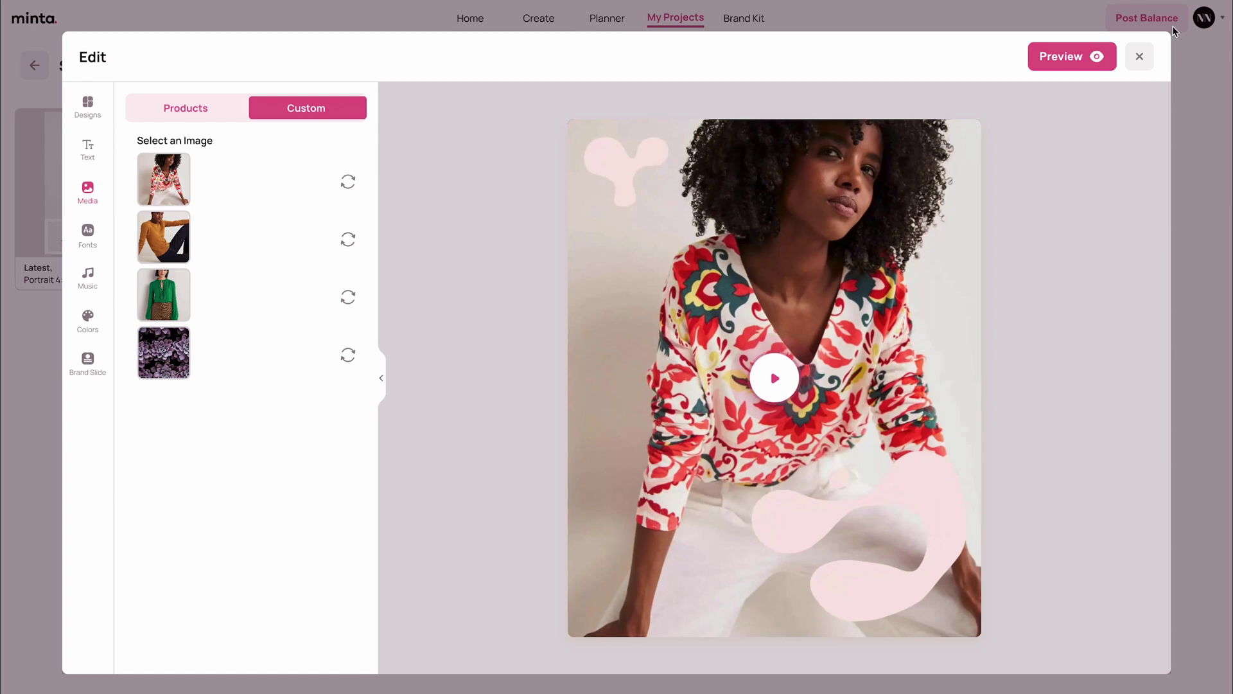
pyautogui.click(1068, 57)
pyautogui.click(771, 377)
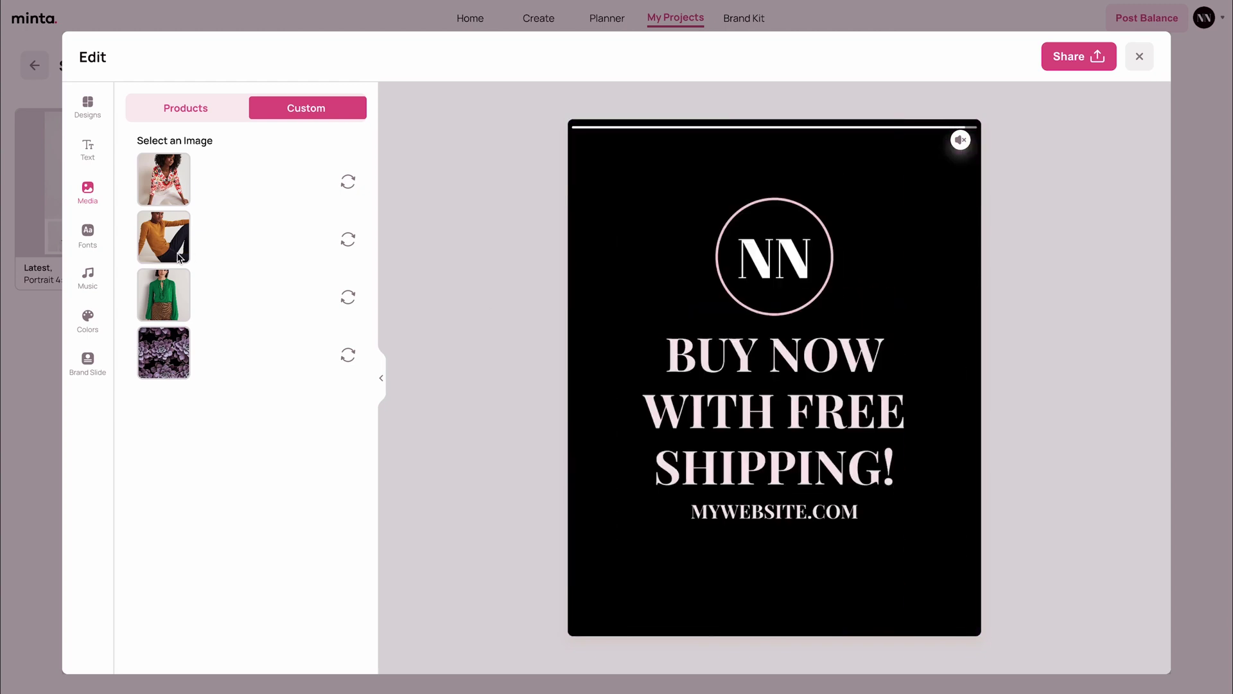
pyautogui.click(95, 241)
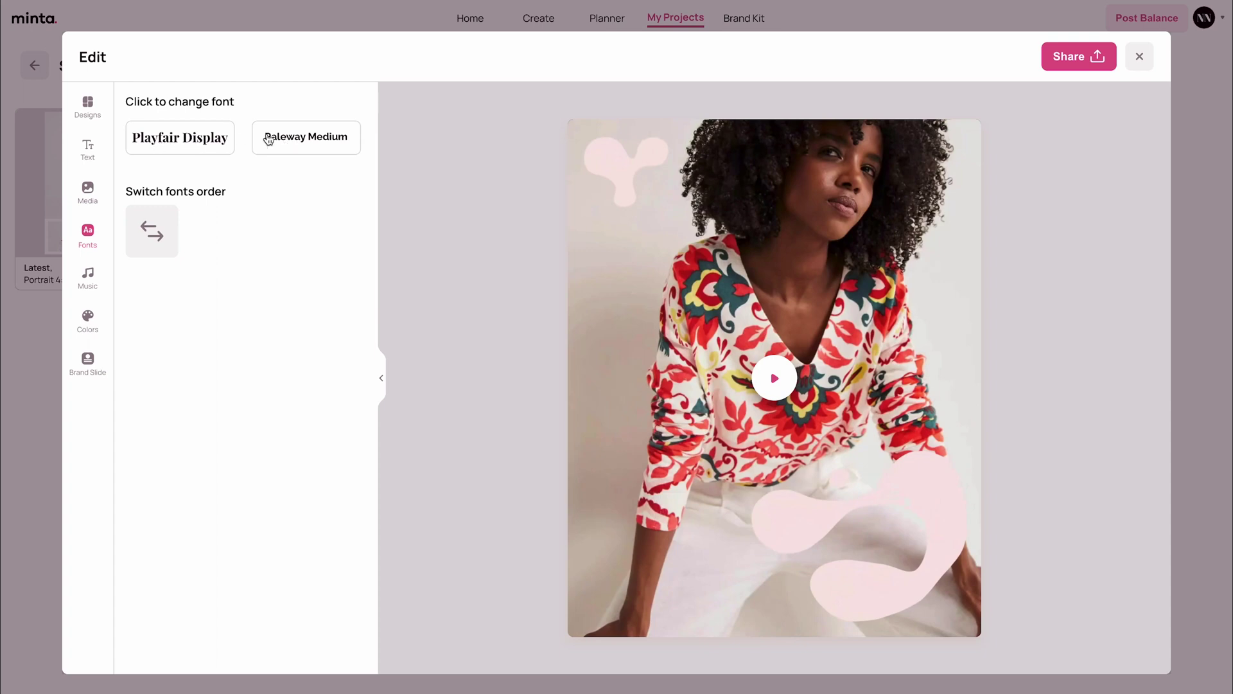
# Step: Look at alternatives to Raleway Medium, keep the current fonts, and show the music tracks
pyautogui.click(298, 139)
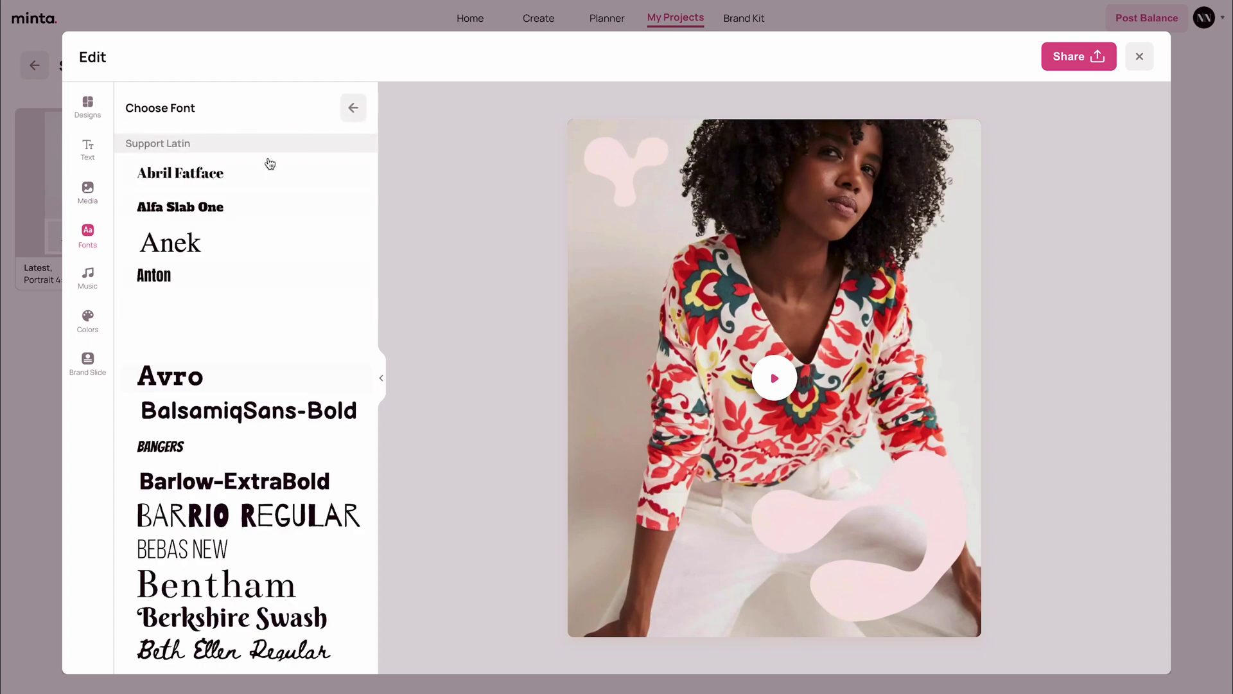
pyautogui.click(345, 117)
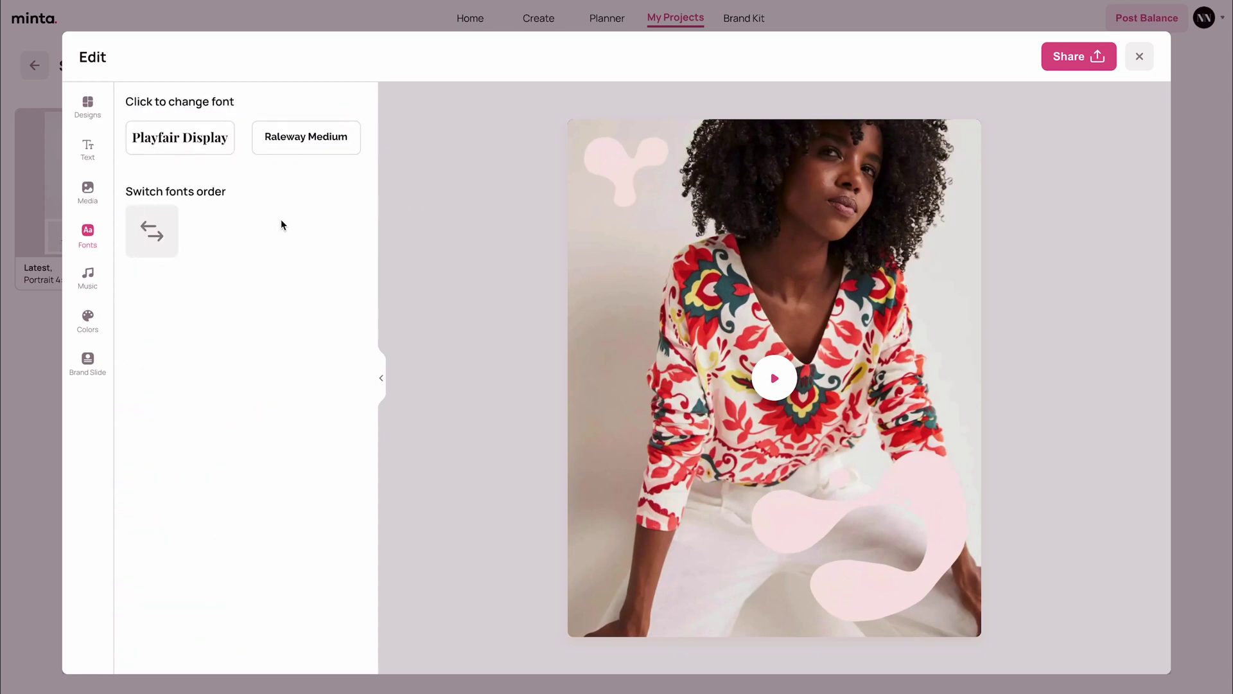
pyautogui.click(88, 276)
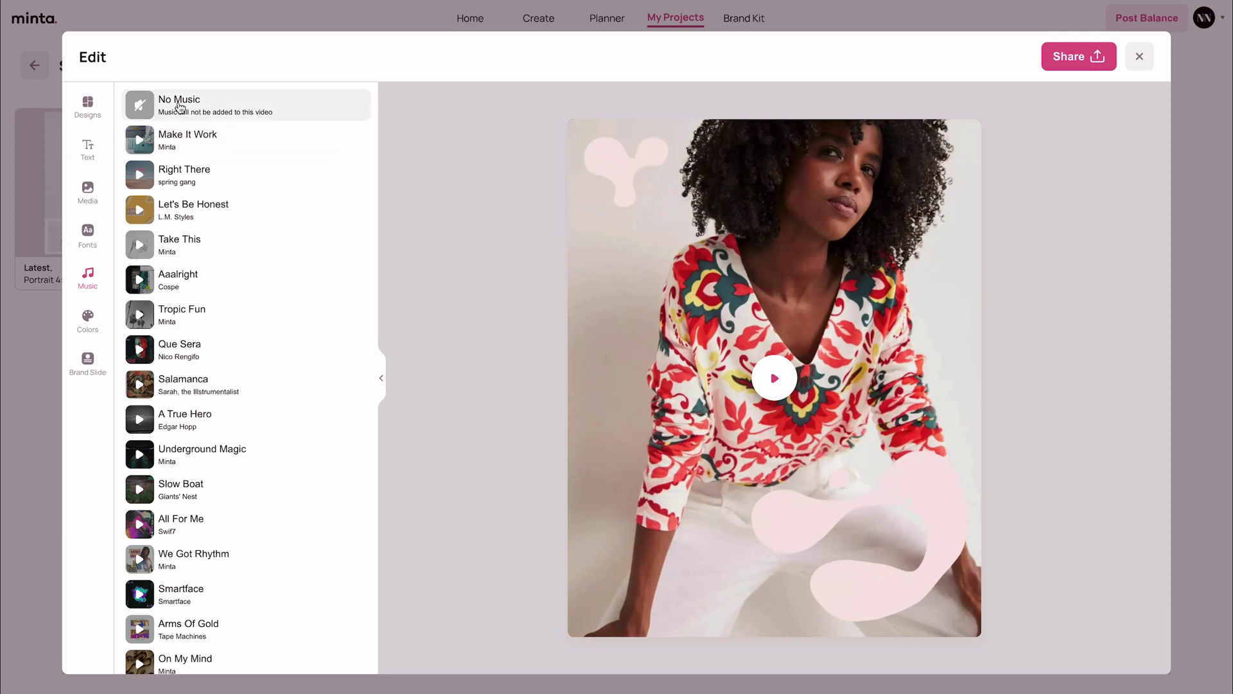
# Step: Open the Colors panel to view the suggested colour palette pairs
pyautogui.click(88, 318)
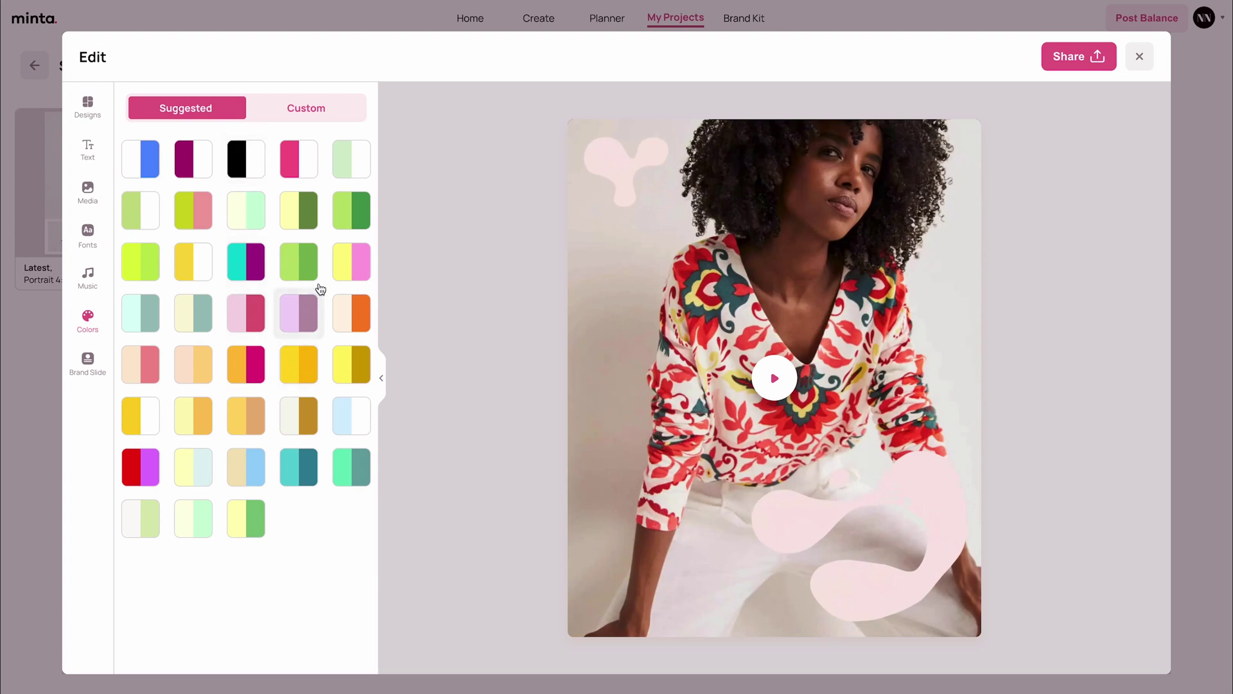
# Step: Apply the lilac-and-mauve suggested palette, then bring up the Brand Slide settings
pyautogui.click(309, 120)
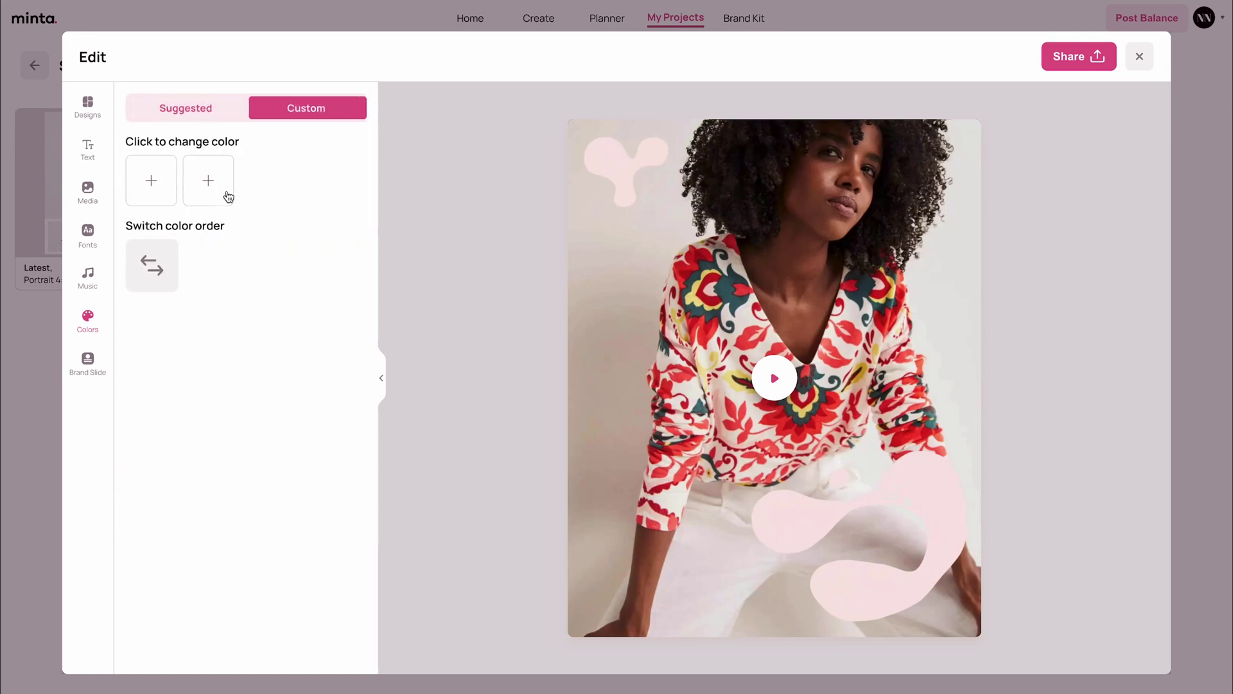
pyautogui.click(214, 116)
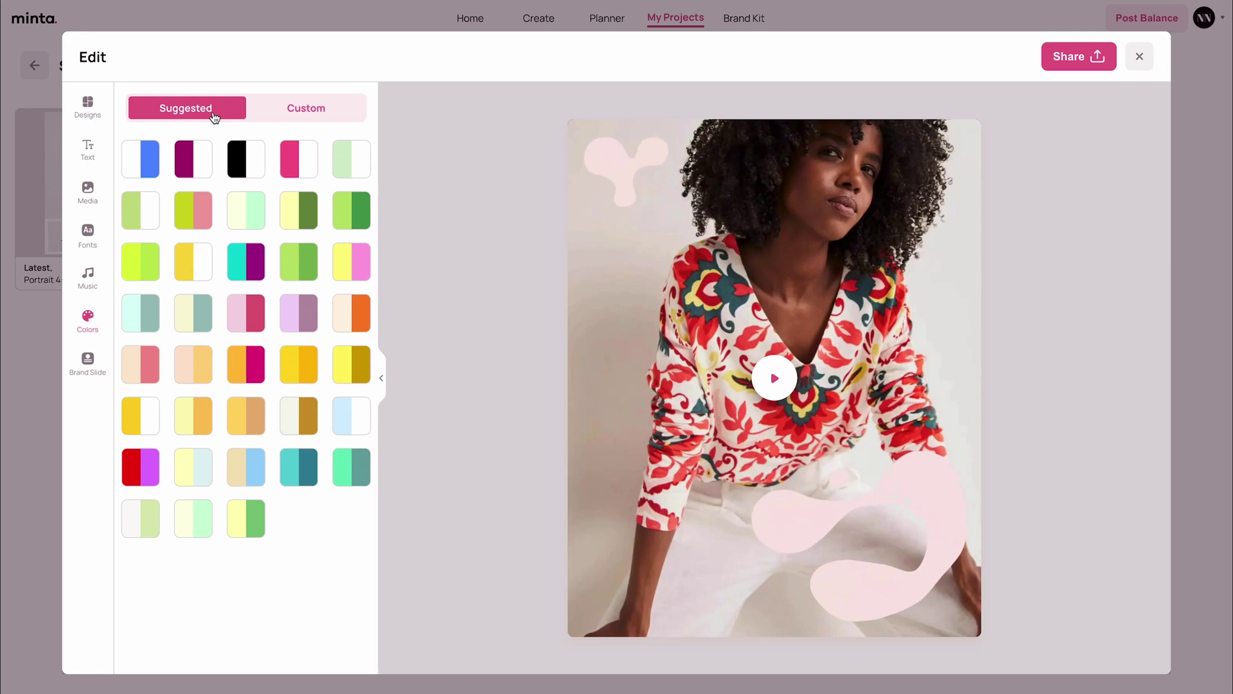
pyautogui.click(305, 322)
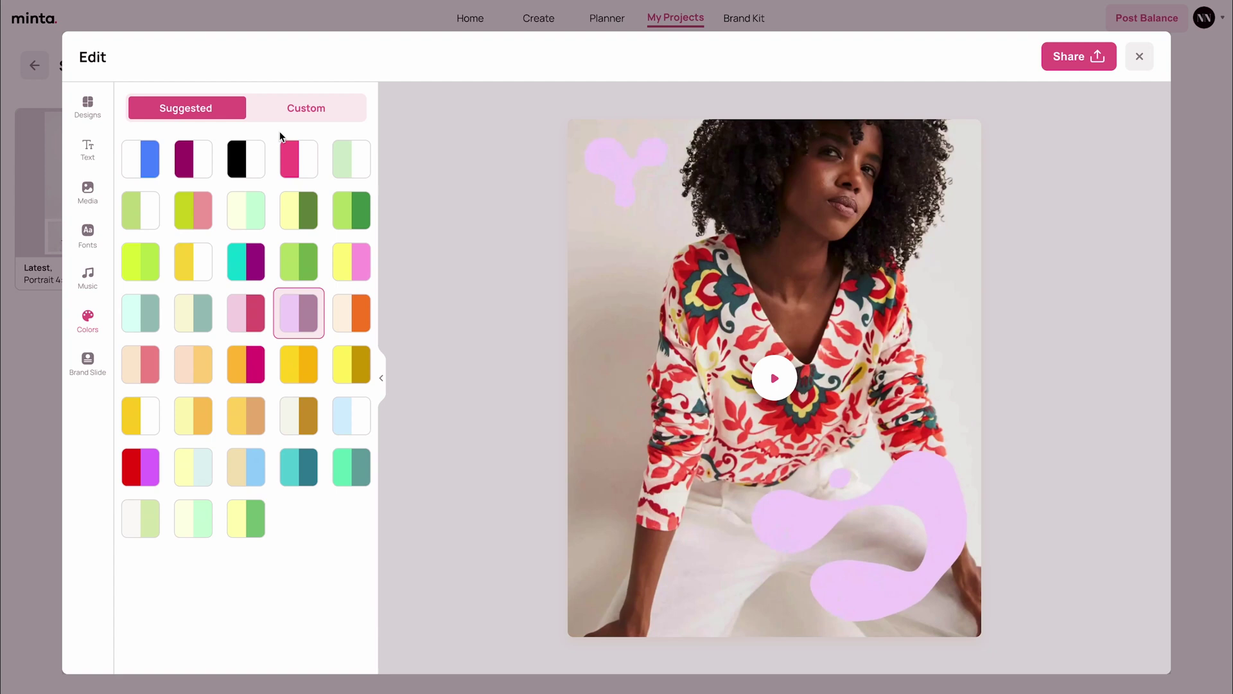
pyautogui.click(90, 365)
pyautogui.click(329, 104)
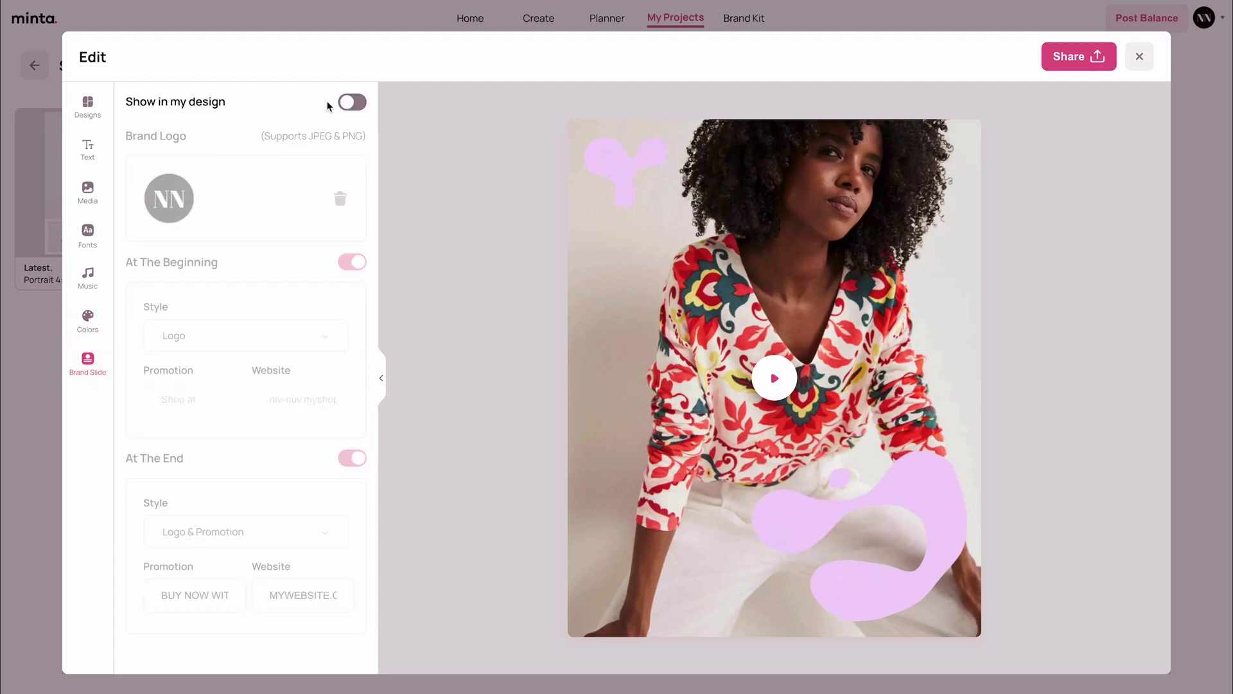
# Step: Turn brand slides back on, keeping the logo slide at the beginning
pyautogui.click(327, 105)
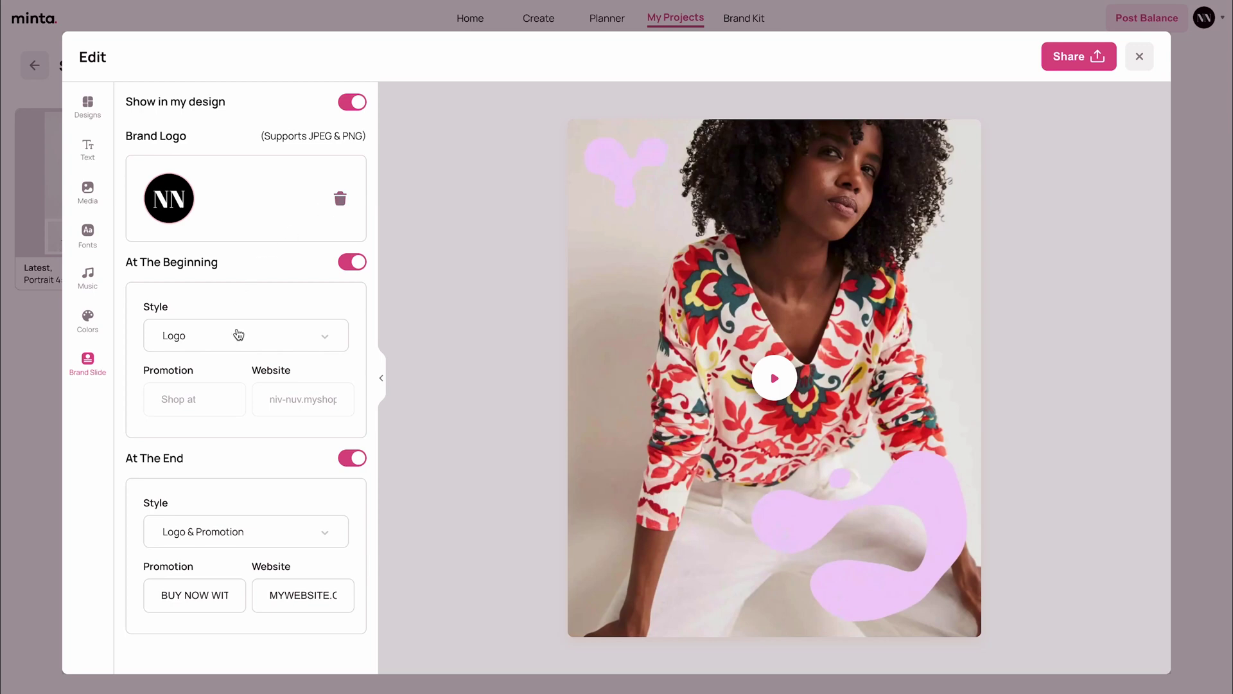
pyautogui.click(350, 267)
pyautogui.click(353, 263)
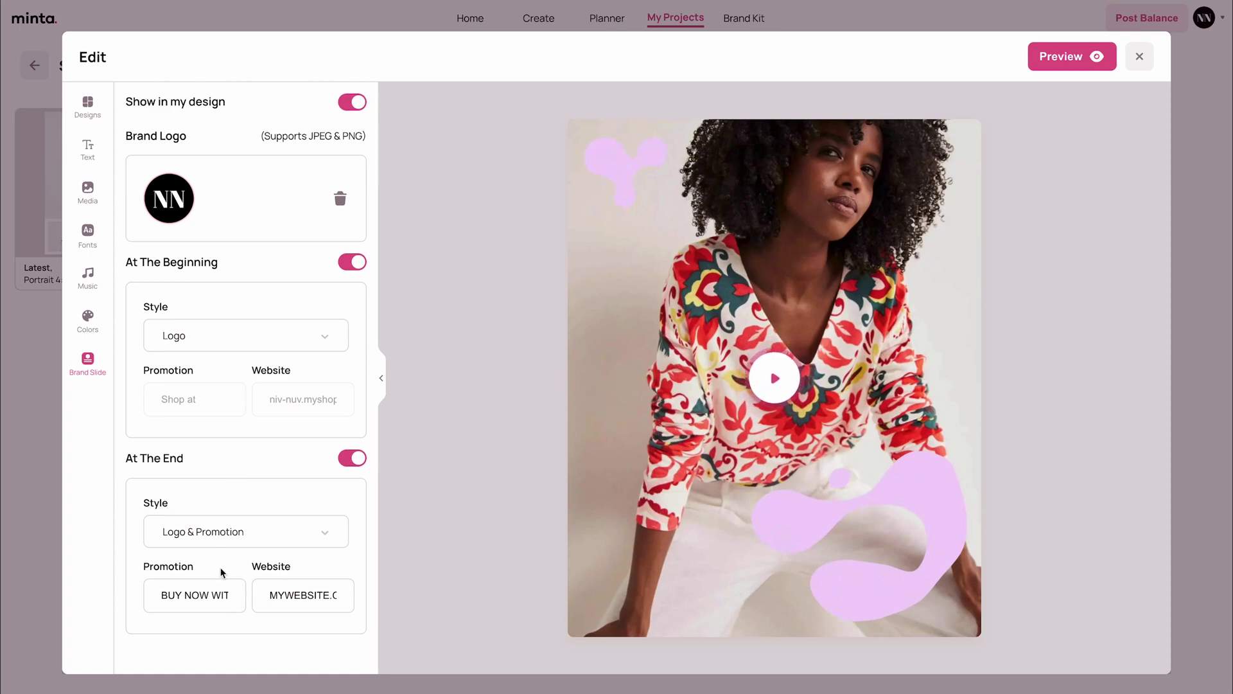
# Step: Paste new promotion text and website address into the ending brand slide
pyautogui.moveTo(178, 591); pyautogui.dragTo(357, 602)
pyautogui.hotkey('ctrl', 'v')
pyautogui.click(284, 594)
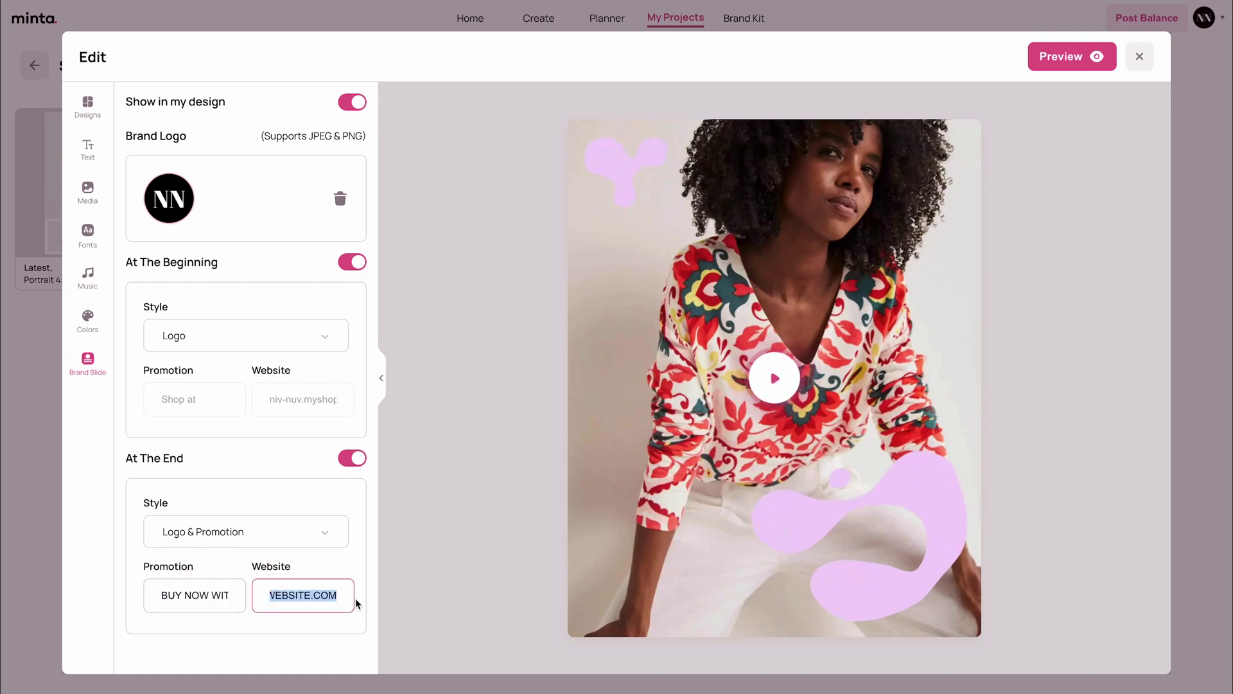
pyautogui.write('MYWEBSITE.COM')
pyautogui.click(1060, 61)
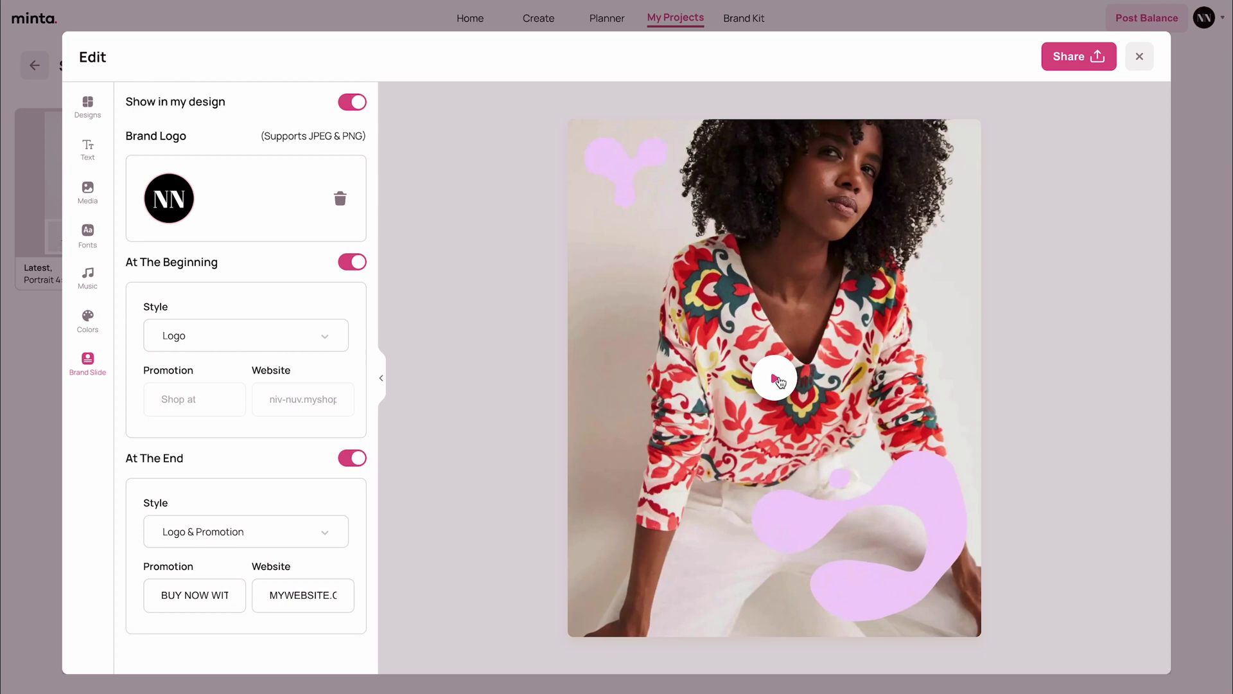
# Step: Play the updated video preview from the brand logo intro
pyautogui.click(775, 380)
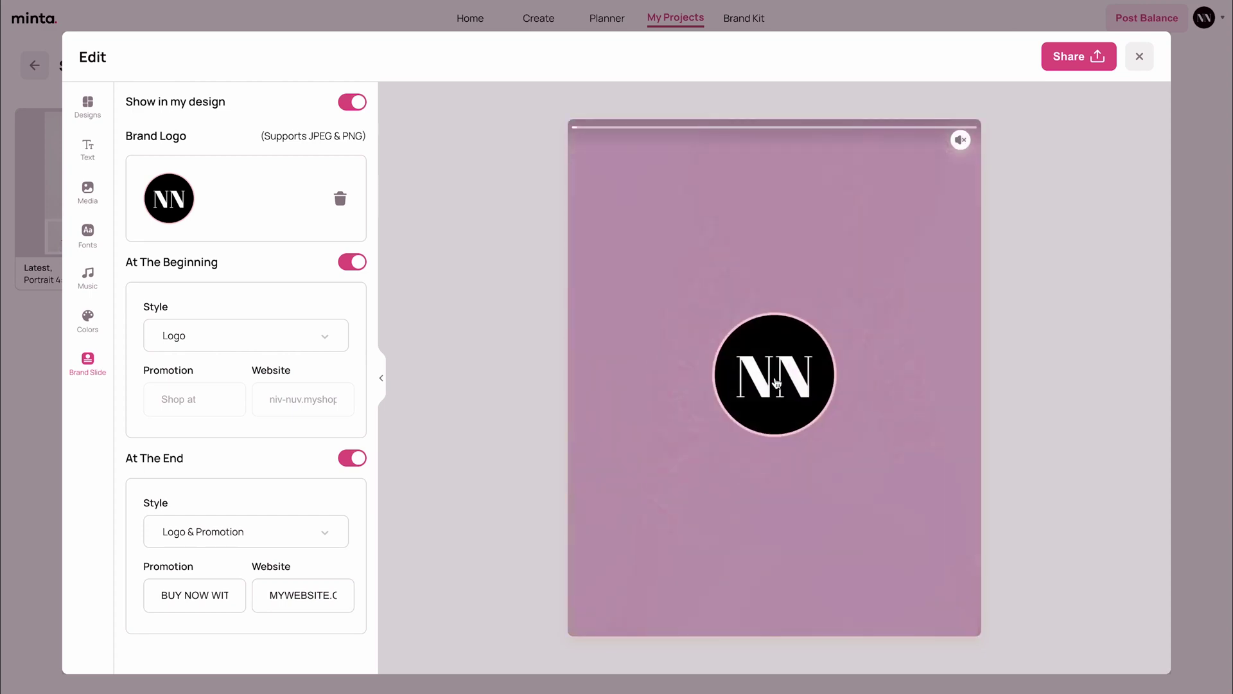